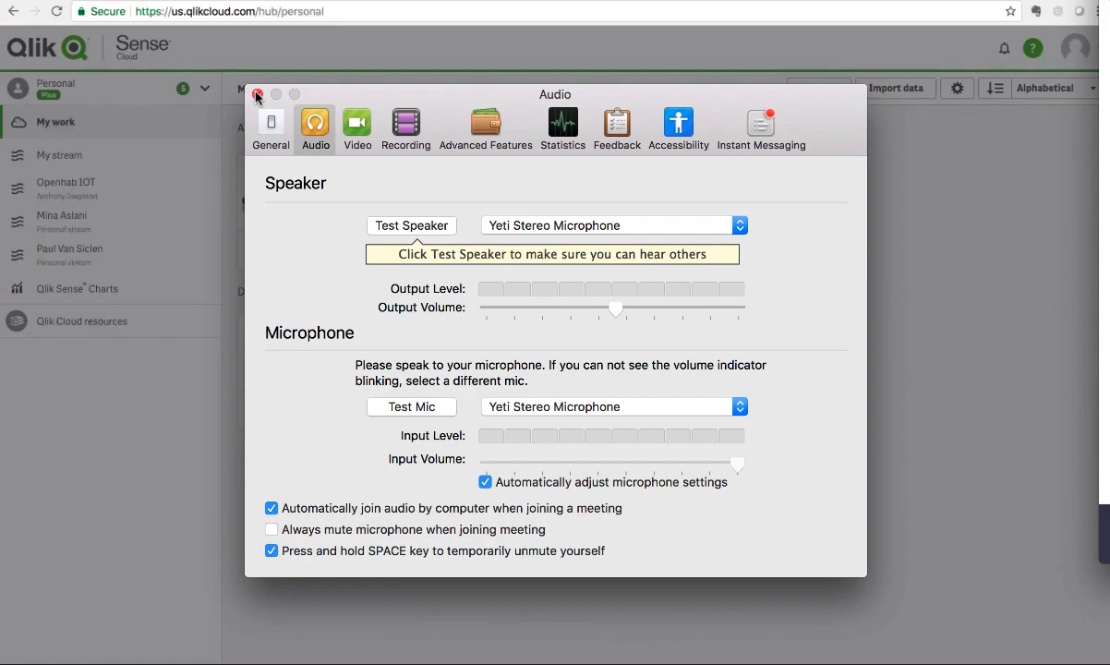
Close the audio settings window and open the Sales app in Qlik Sense Cloud
left_click(257, 96)
left_click(684, 431)
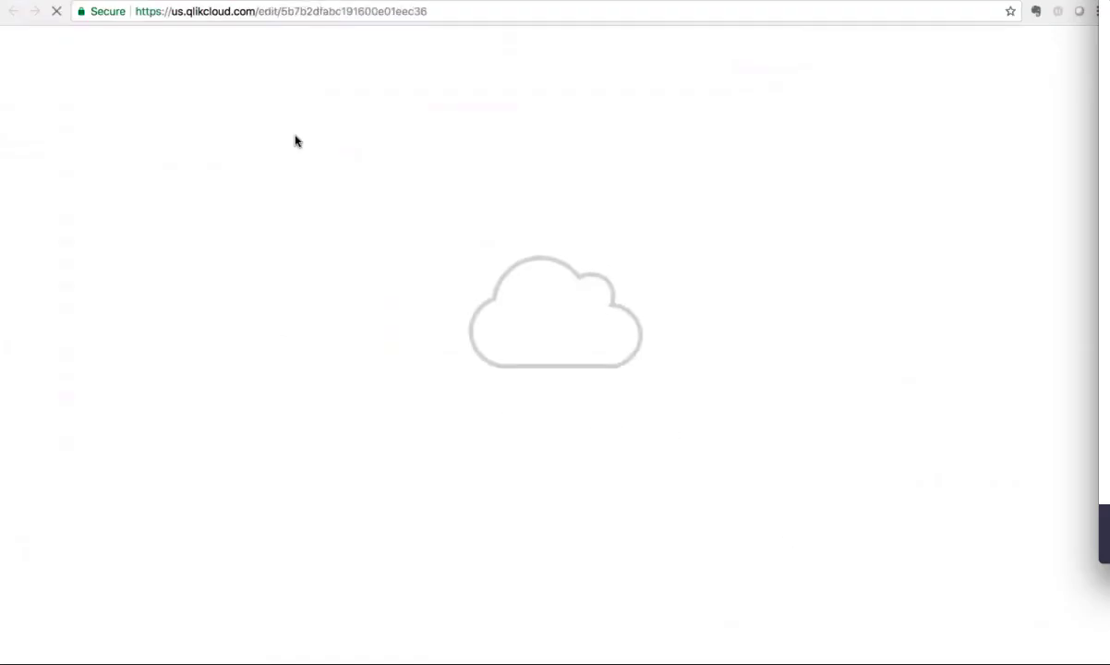
Load Sales Data.xlsx from the local Documents folder into the Sales app, dismissing the reminders and the load message
left_click(46, 7)
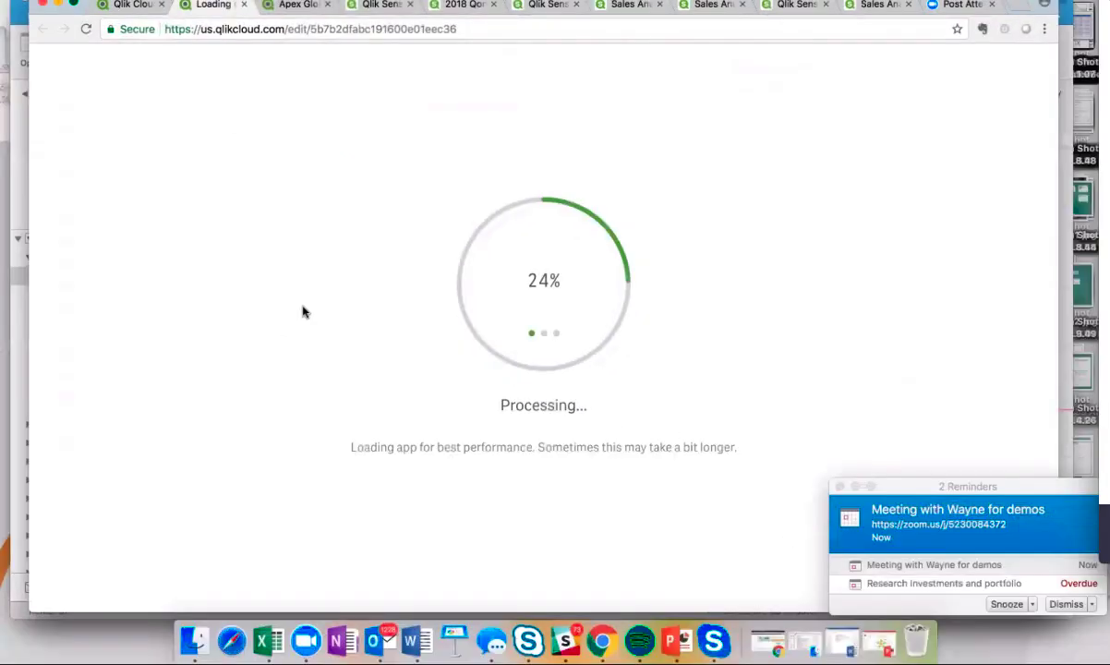
left_click(840, 487)
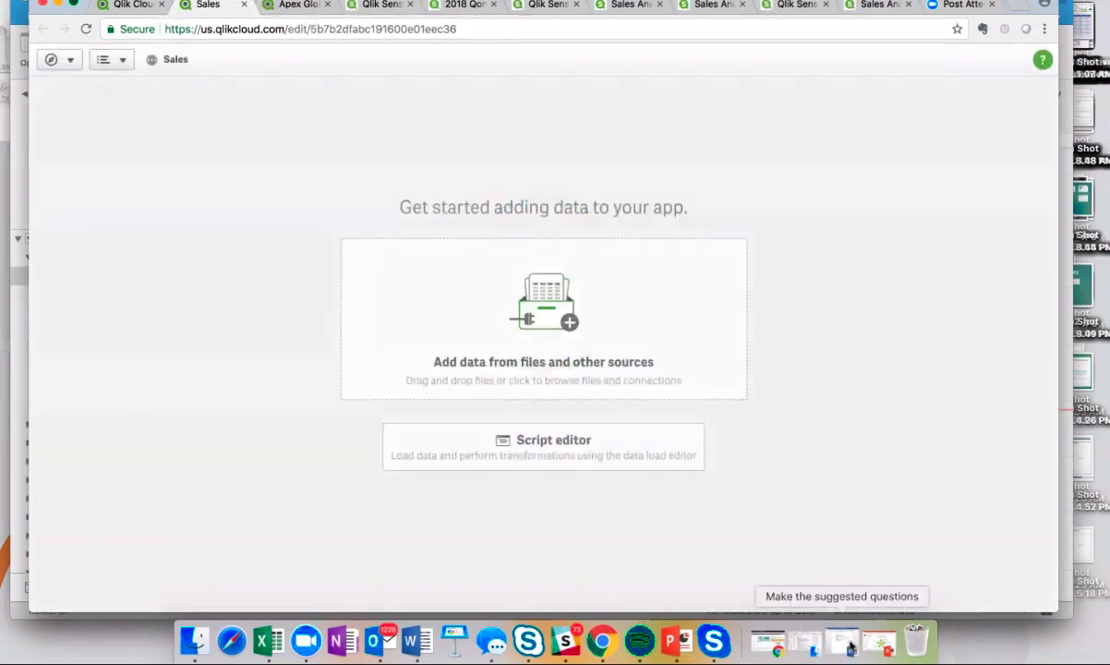
left_click(810, 651)
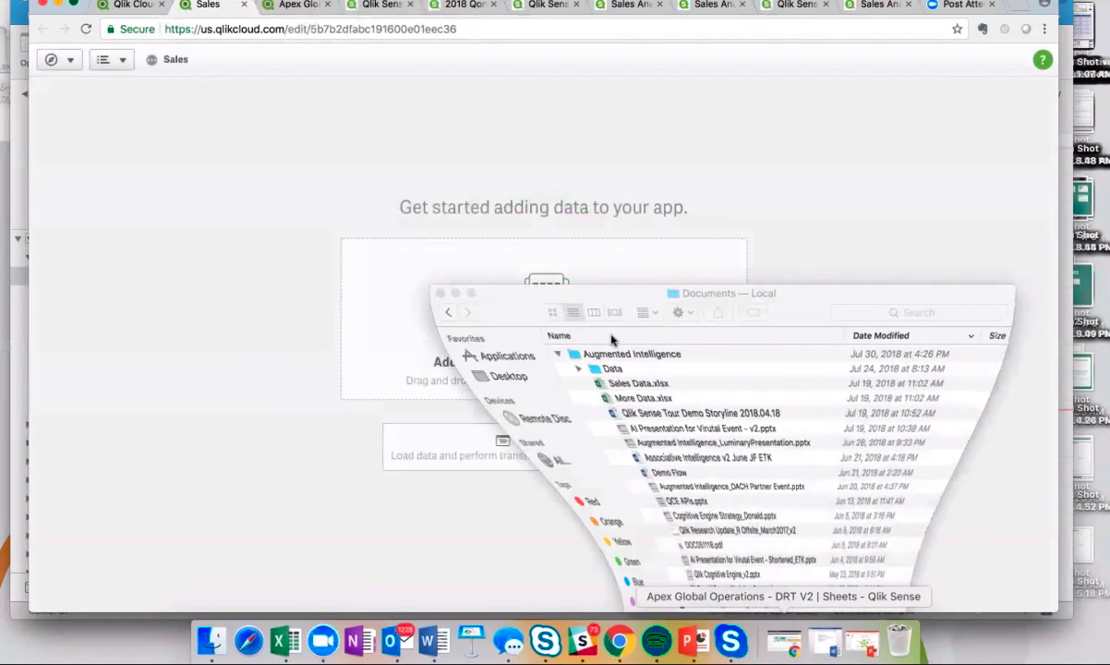
left_click_drag(625, 386, 560, 238)
left_click(456, 294)
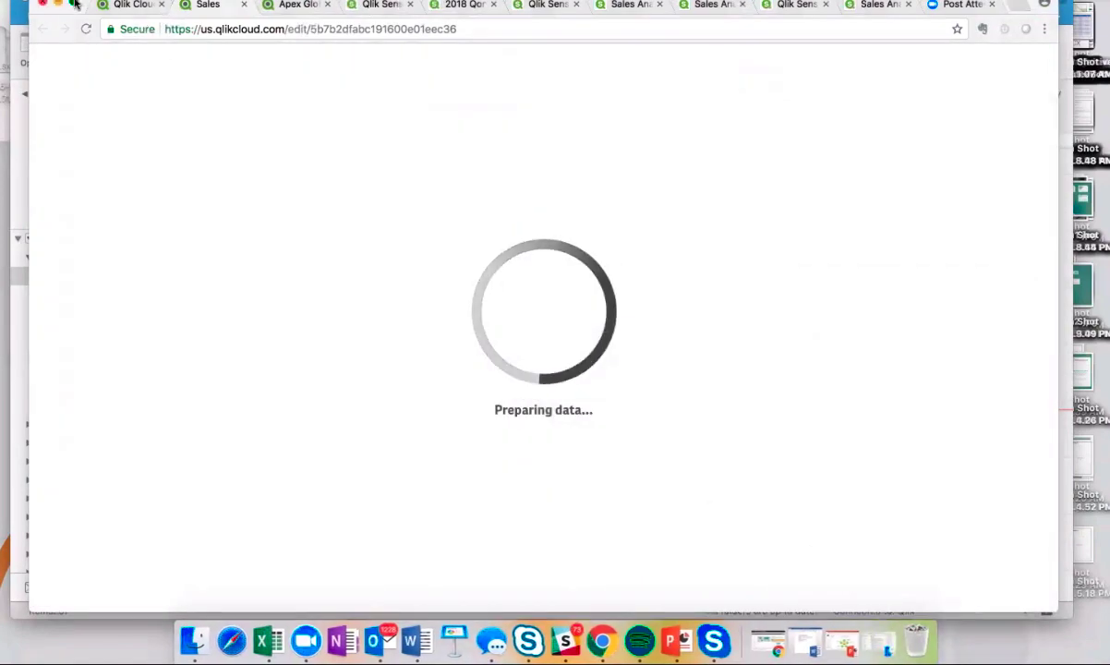
key("super+ctrl+f")
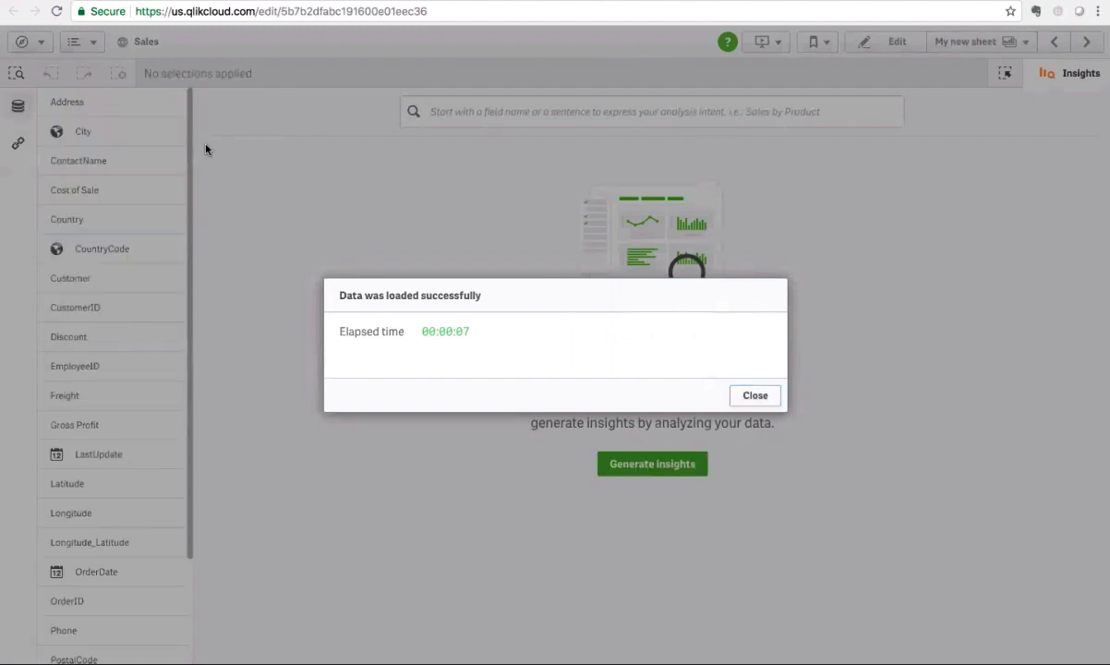
left_click(755, 397)
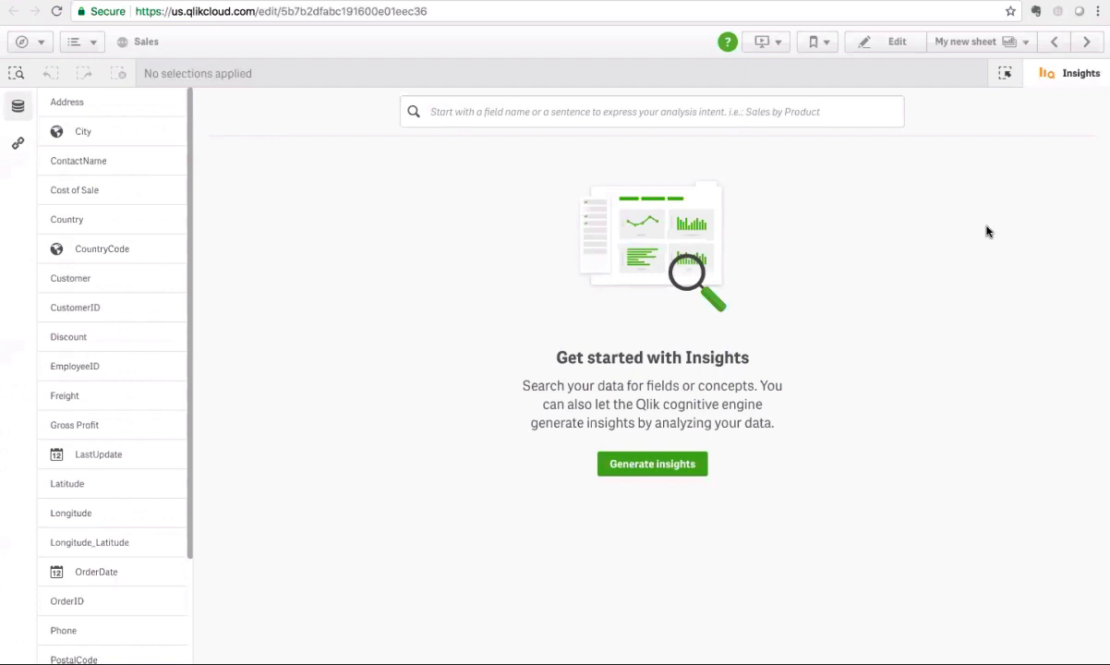
Generate insights from the loaded data and view the 'Contribution of ProductID to overall sum(Cost of Sale)' chart at full size
left_click(675, 470)
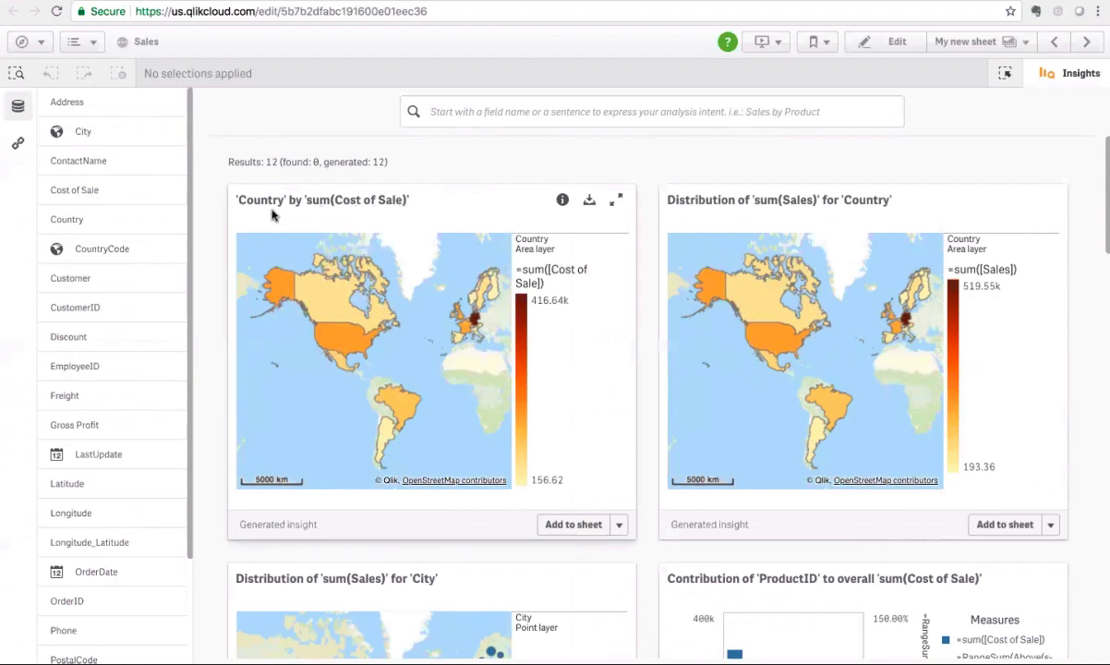
scroll(652, 386, "down", 1)
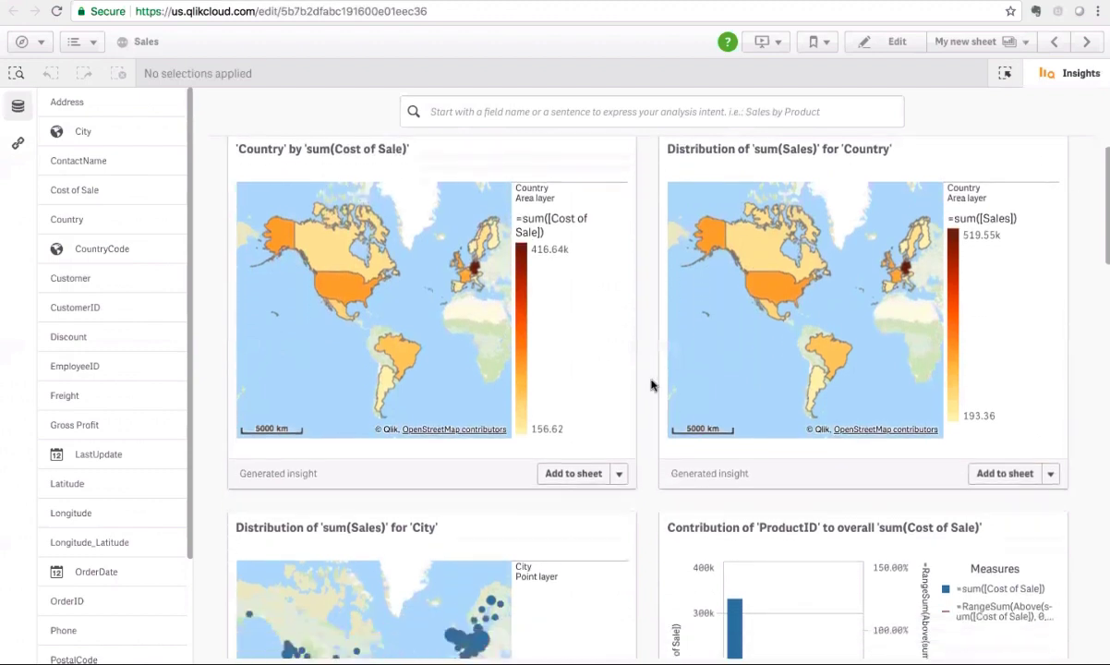
scroll(651, 385, "down", 5)
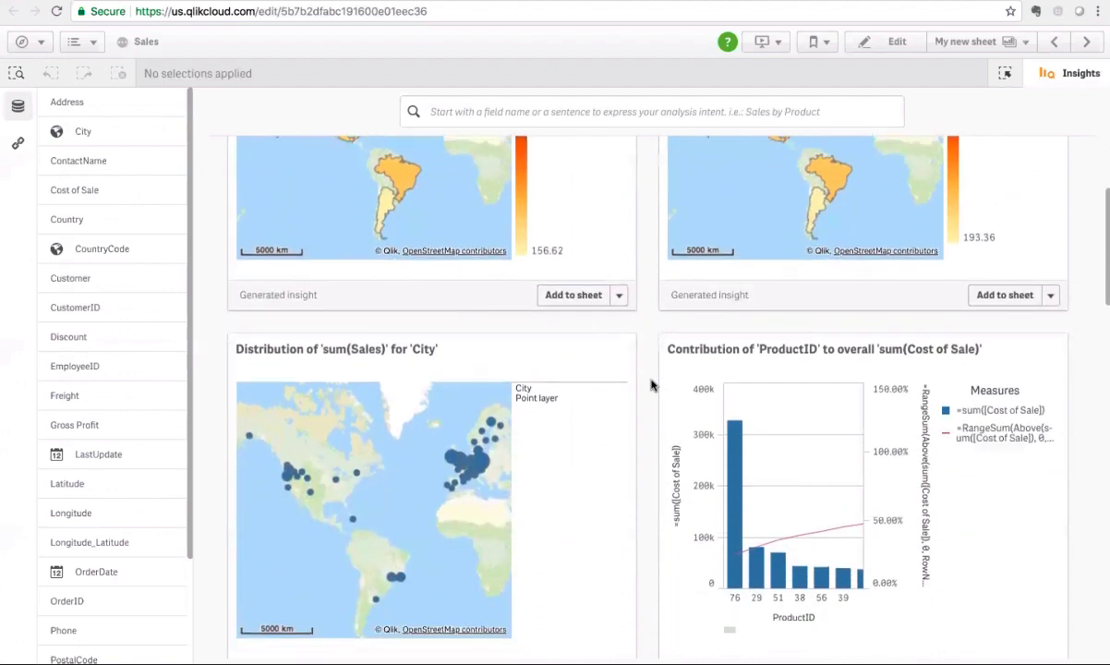
scroll(651, 385, "down", 1)
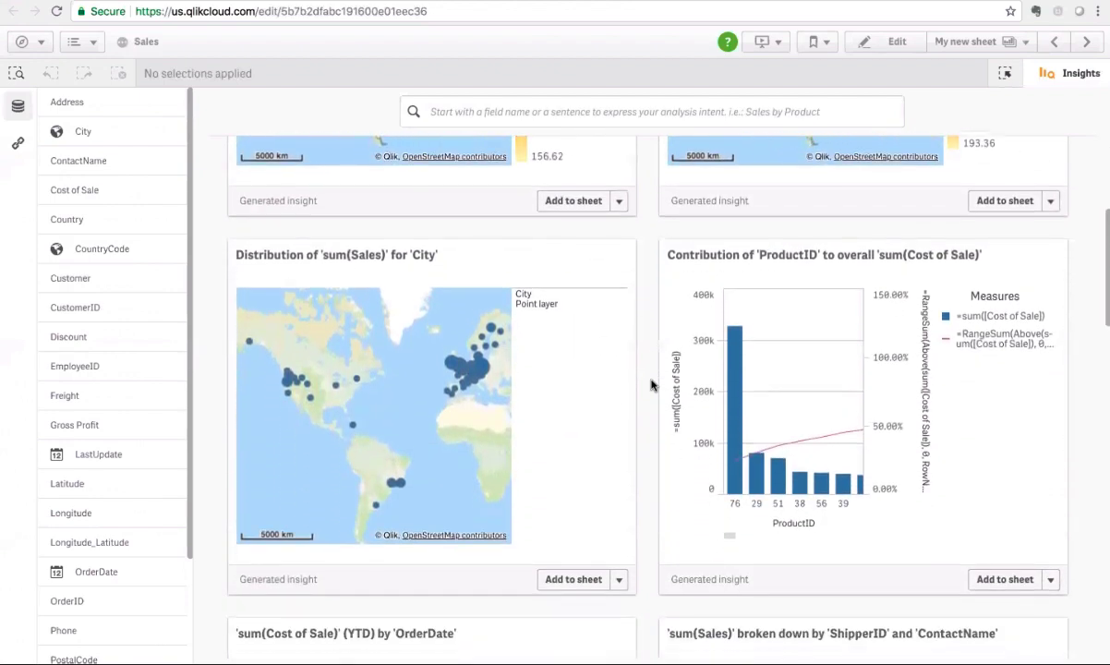
left_click(1050, 258)
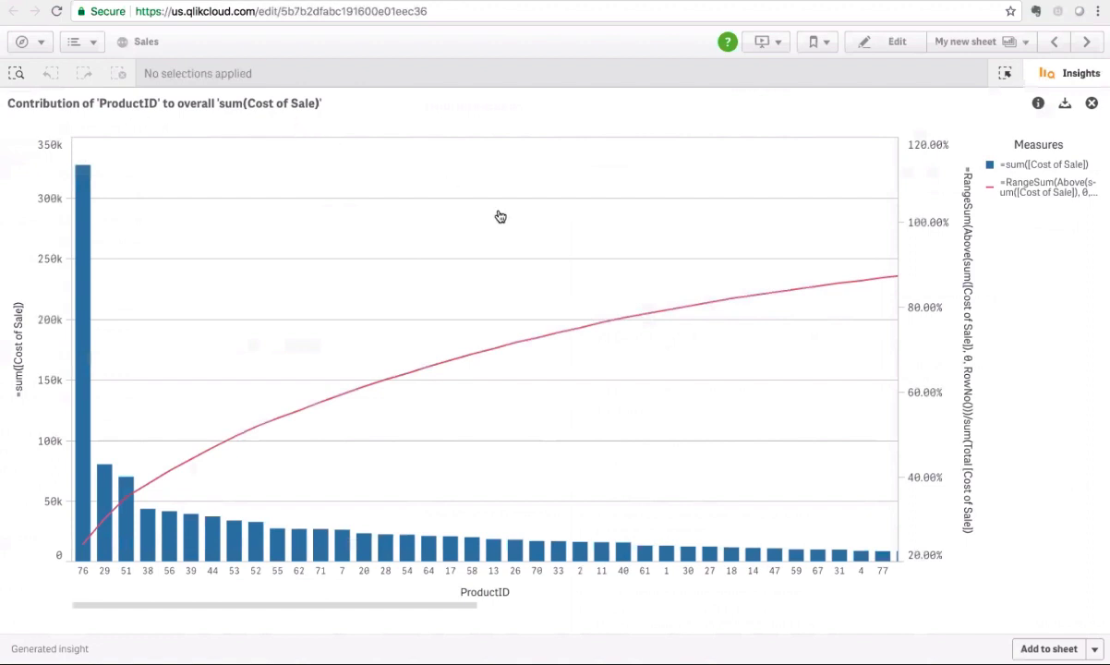
left_click(1091, 103)
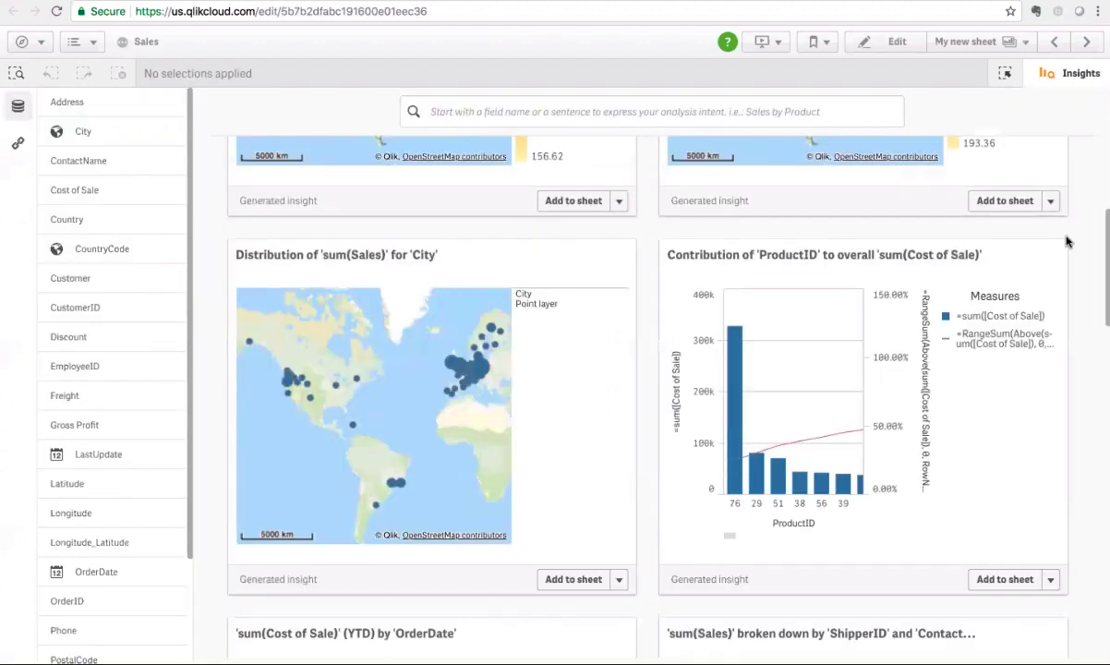
Look through the generated insight charts, from the country maps to the order-date and shipper breakdowns
scroll(1086, 234, "up", 3)
scroll(1087, 234, "up", 2)
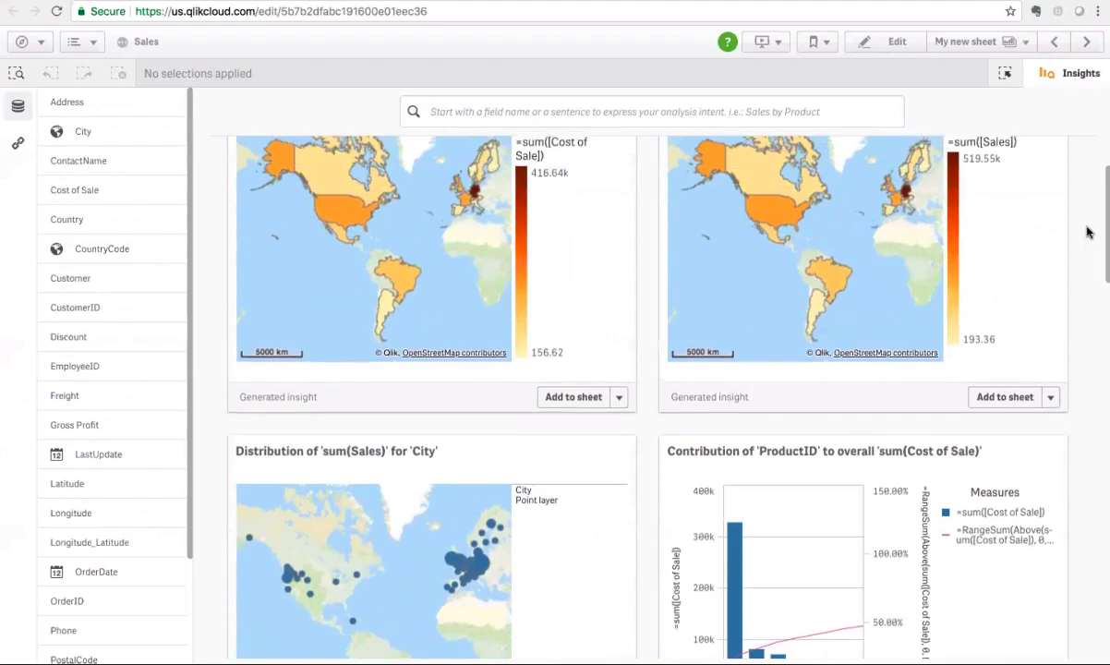
scroll(1086, 233, "down", 1)
scroll(1086, 234, "up", 1)
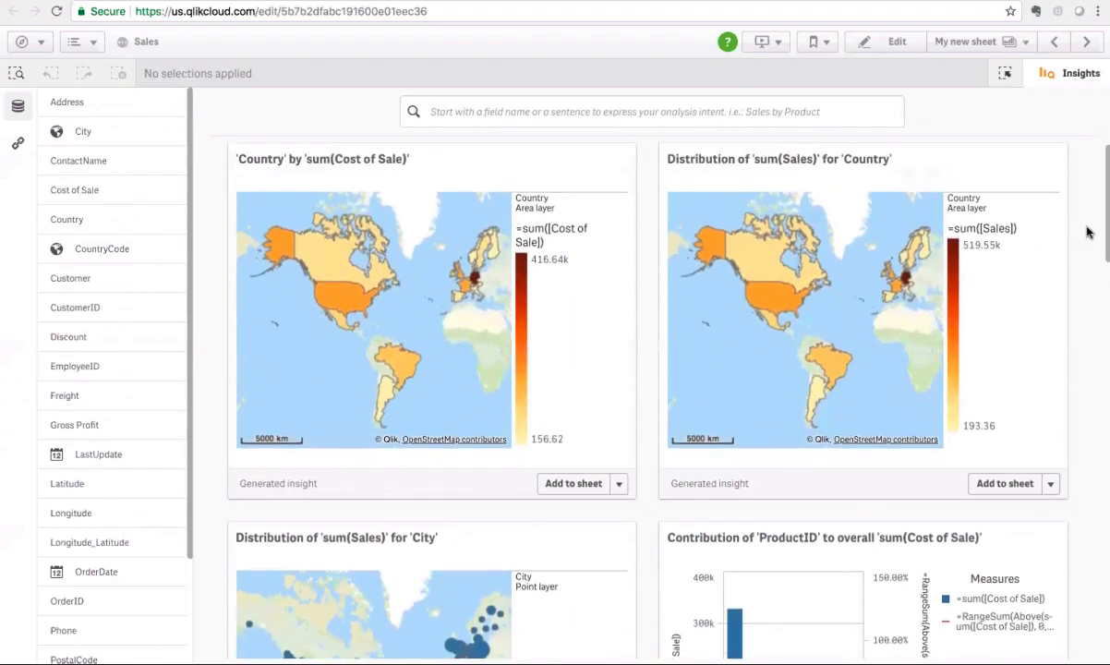
scroll(1086, 234, "down", 1)
scroll(1086, 233, "up", 2)
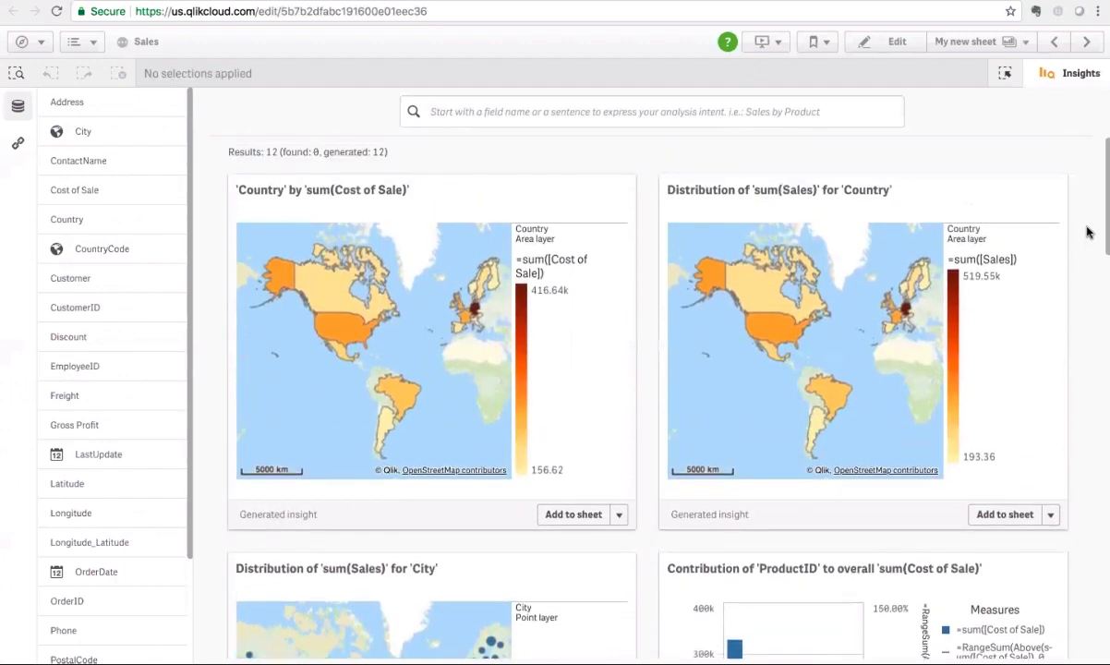
scroll(1087, 234, "down", 3)
scroll(1086, 234, "down", 9)
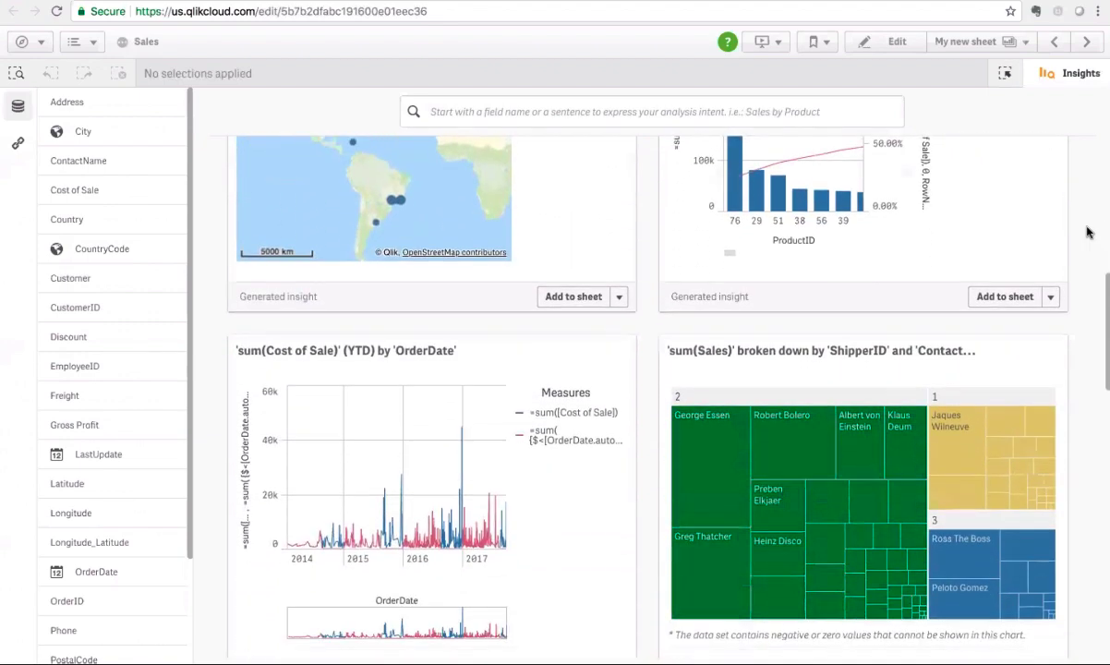
scroll(1086, 233, "down", 3)
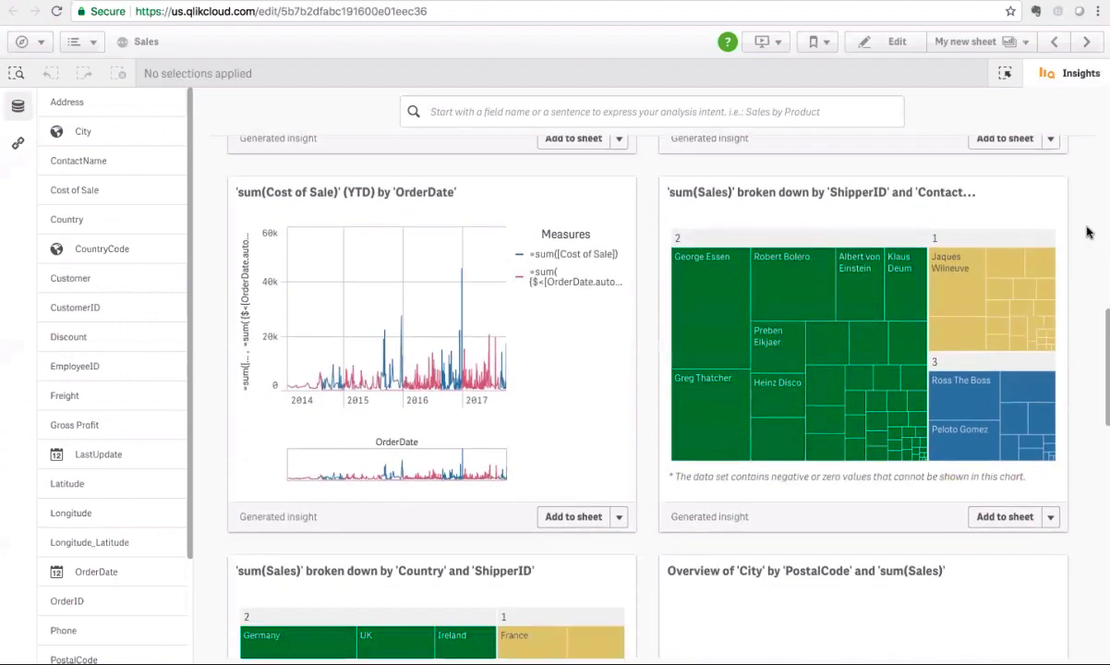
Add the 'Country' by 'sum(Cost of Sale)' map insight to My new sheet
scroll(1086, 234, "up", 12)
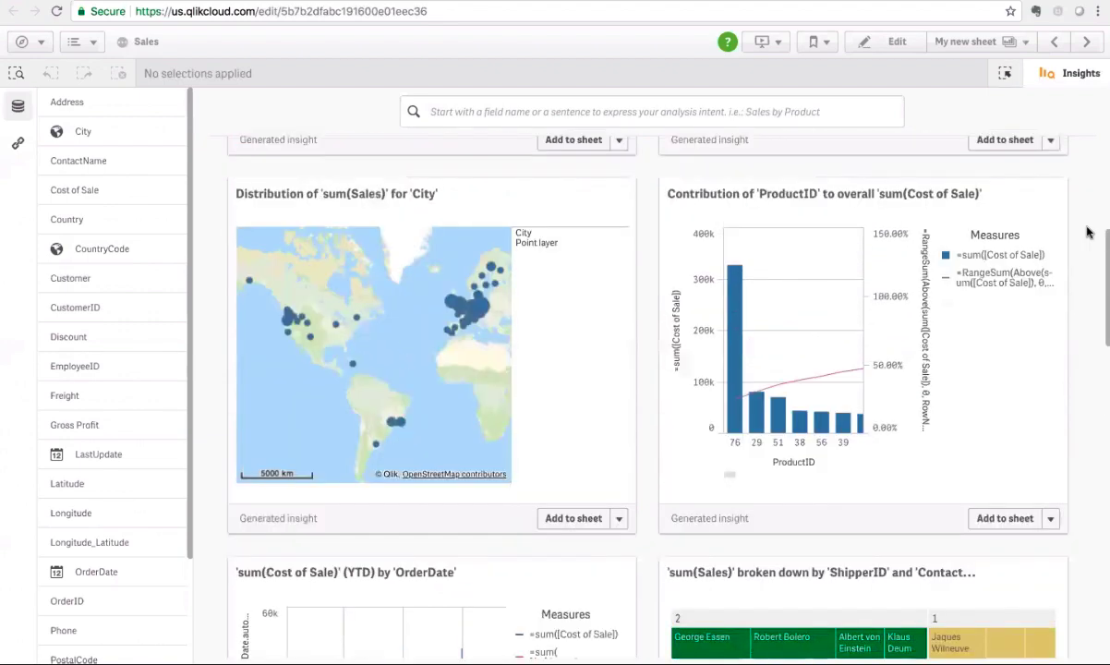
scroll(1086, 234, "up", 1)
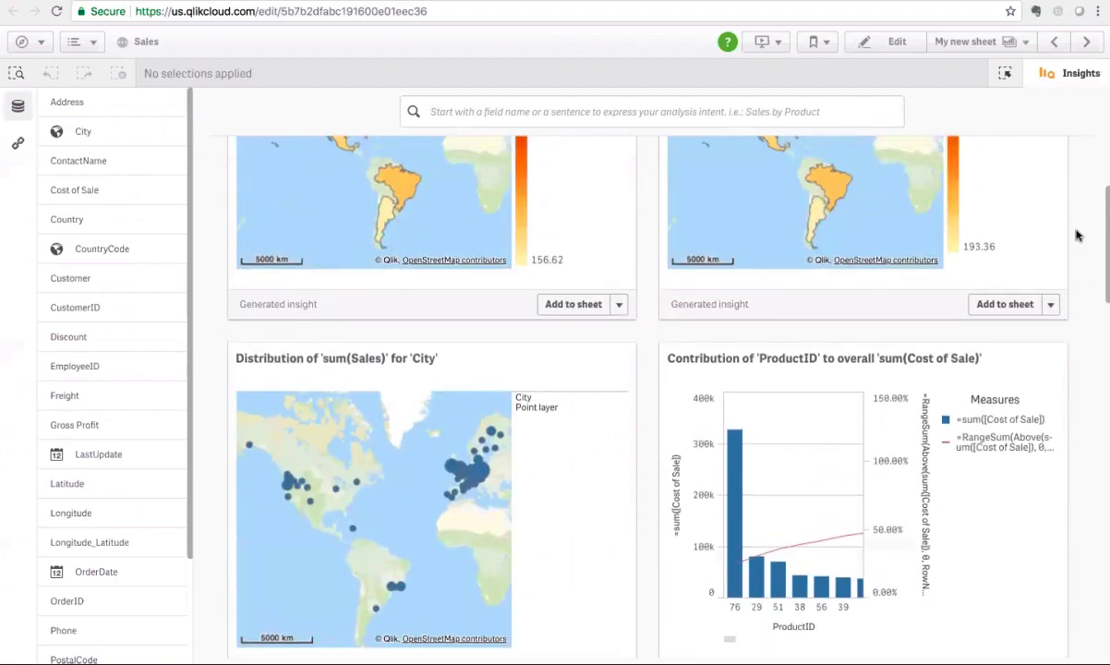
left_click(617, 311)
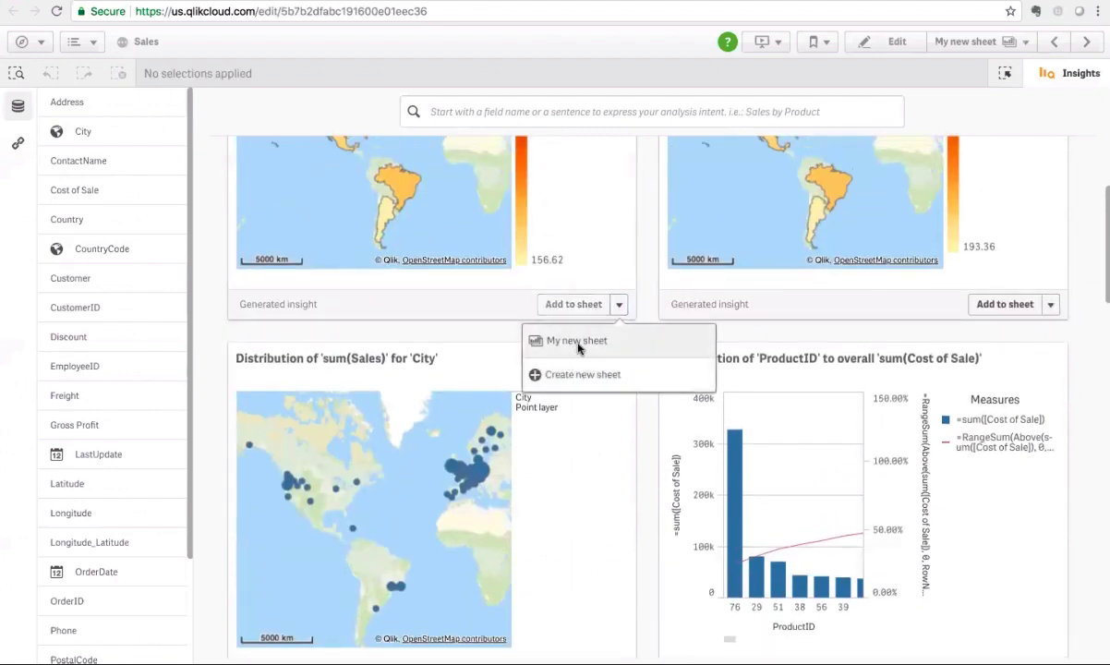
left_click(577, 347)
Add the 'Contribution of ProductID to overall sum(Cost of Sale)' chart to My new sheet
scroll(1098, 540, "down", 5)
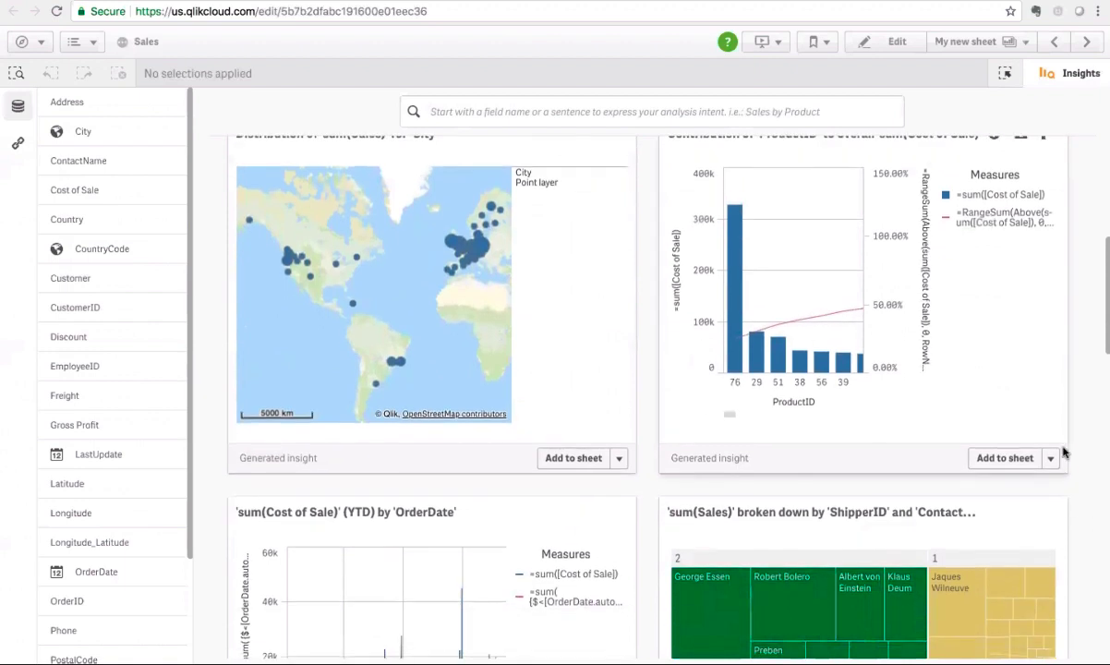
left_click(1052, 459)
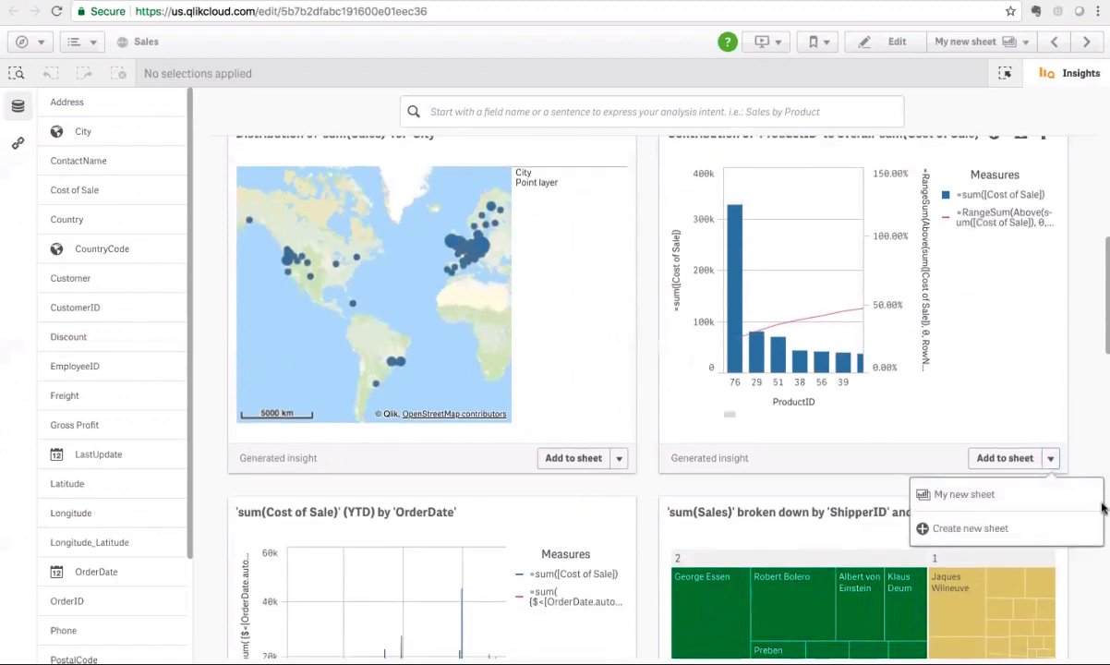
left_click(993, 501)
Add the 'sum(Sales)' broken down by 'ShipperID' and 'ContactName' treemap to My new sheet
scroll(1082, 534, "down", 3)
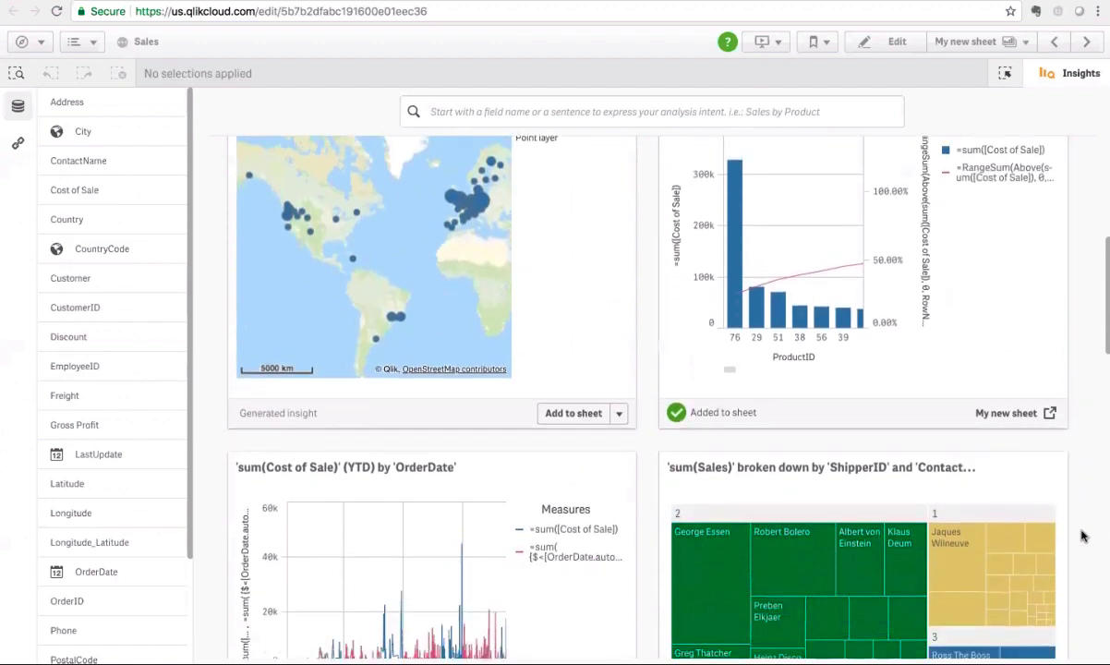
scroll(1082, 536, "down", 2)
left_click(1051, 629)
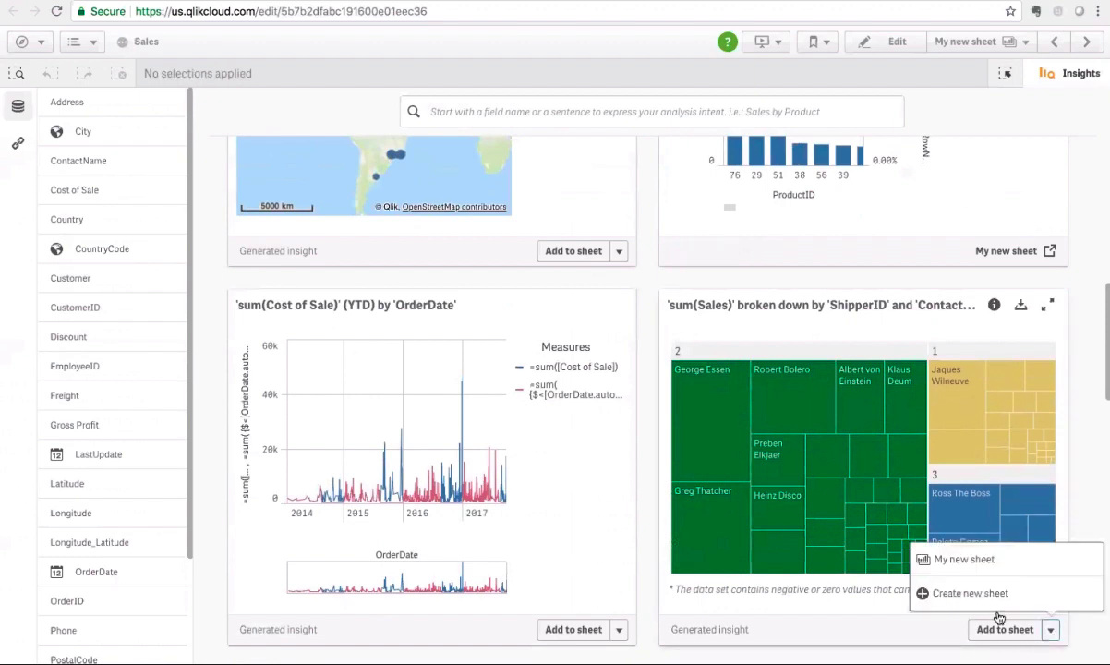
left_click(984, 563)
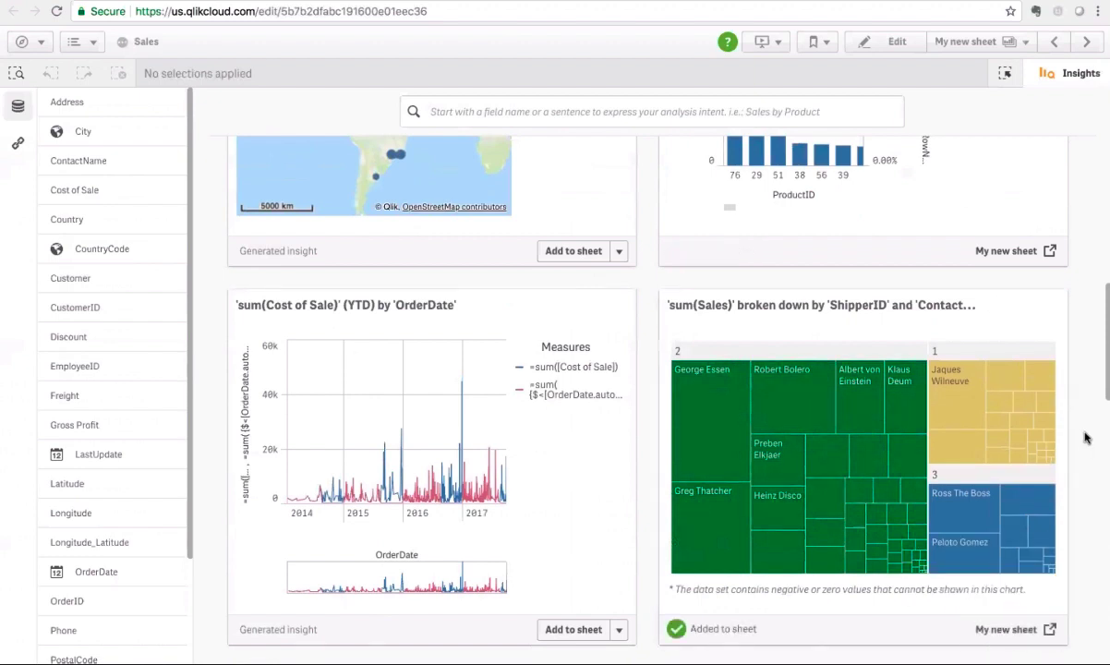
Show My new sheet, filter its charts to ShipperID 2 from the treemap, and clear that selection
left_click(1083, 74)
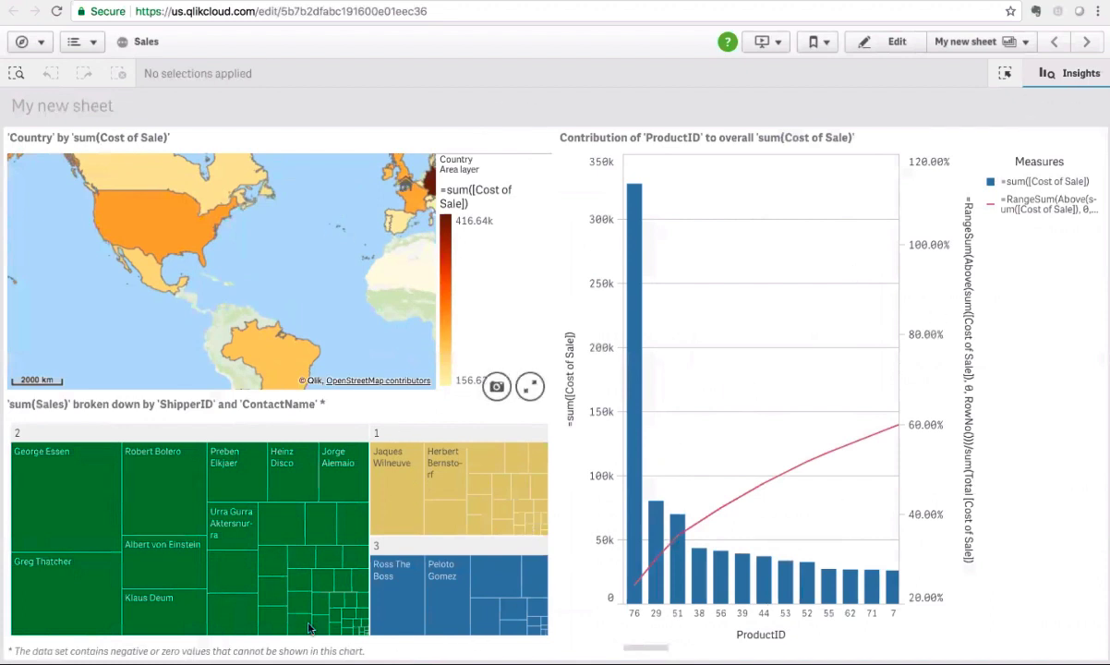
left_click(246, 506)
left_click(528, 379)
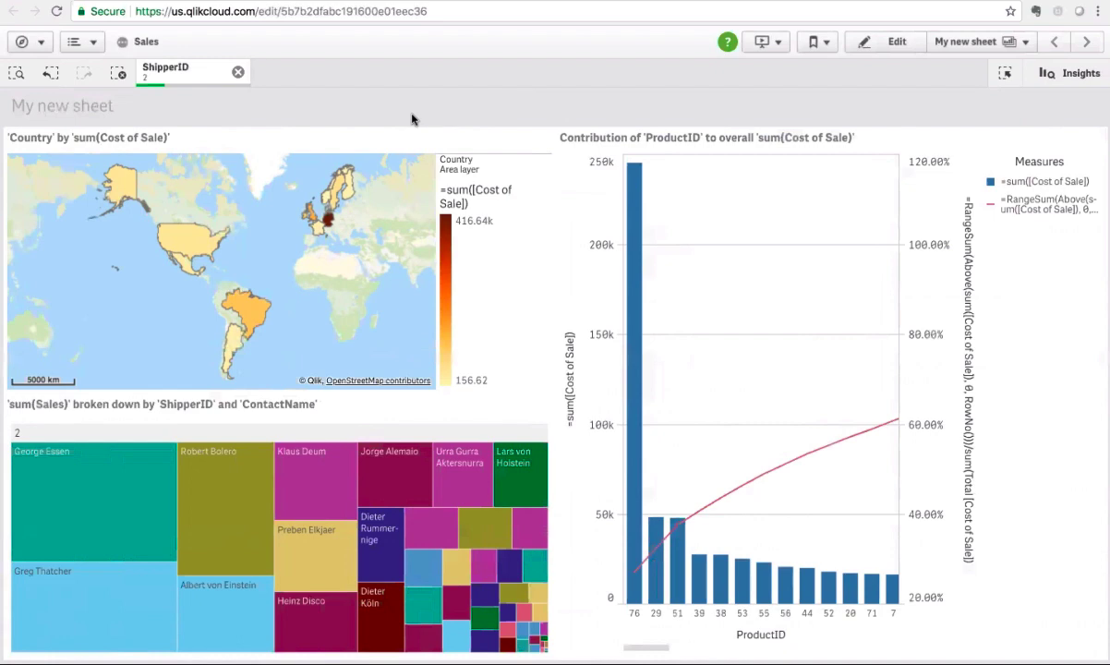
left_click(238, 72)
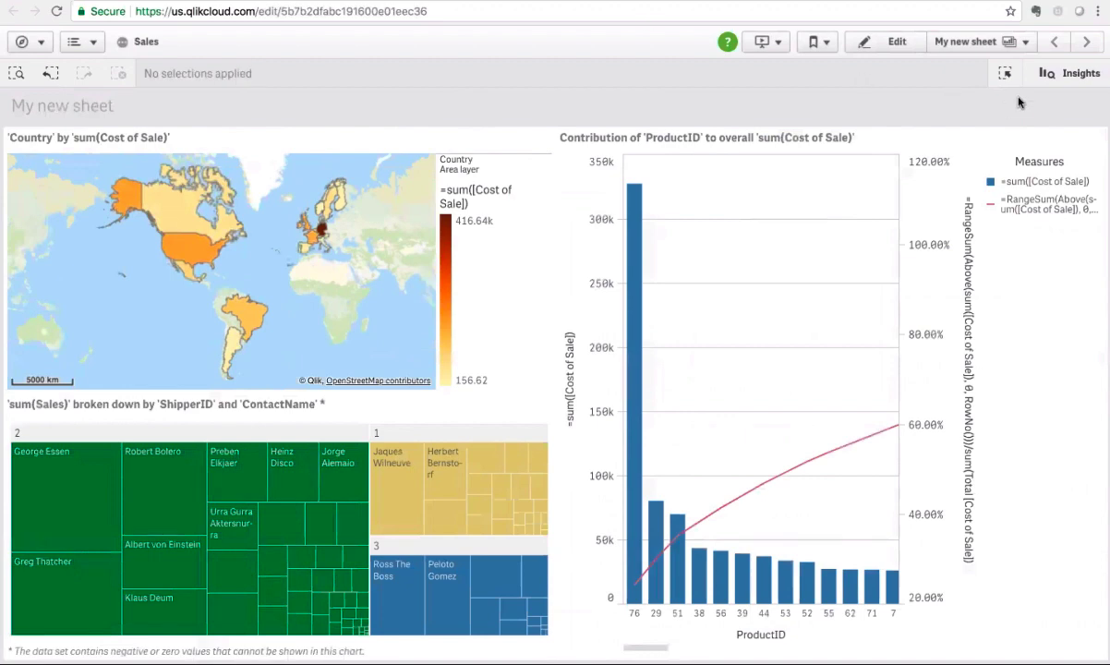
Return to Insights and generate charts for the Sales field through the search
left_click(1062, 73)
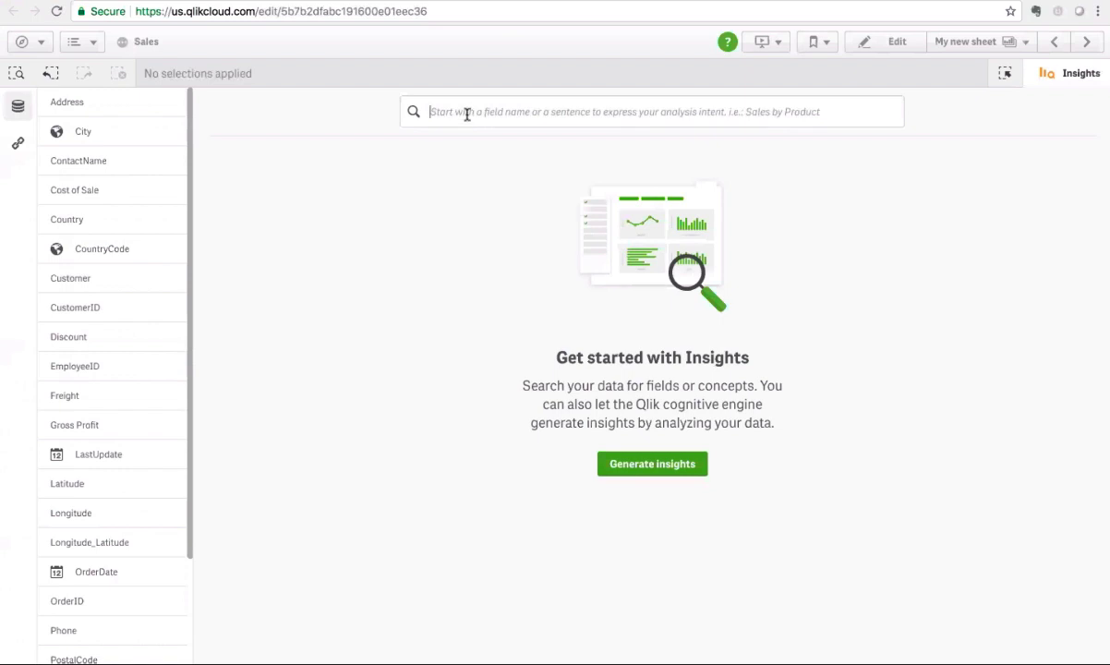
type("Sales")
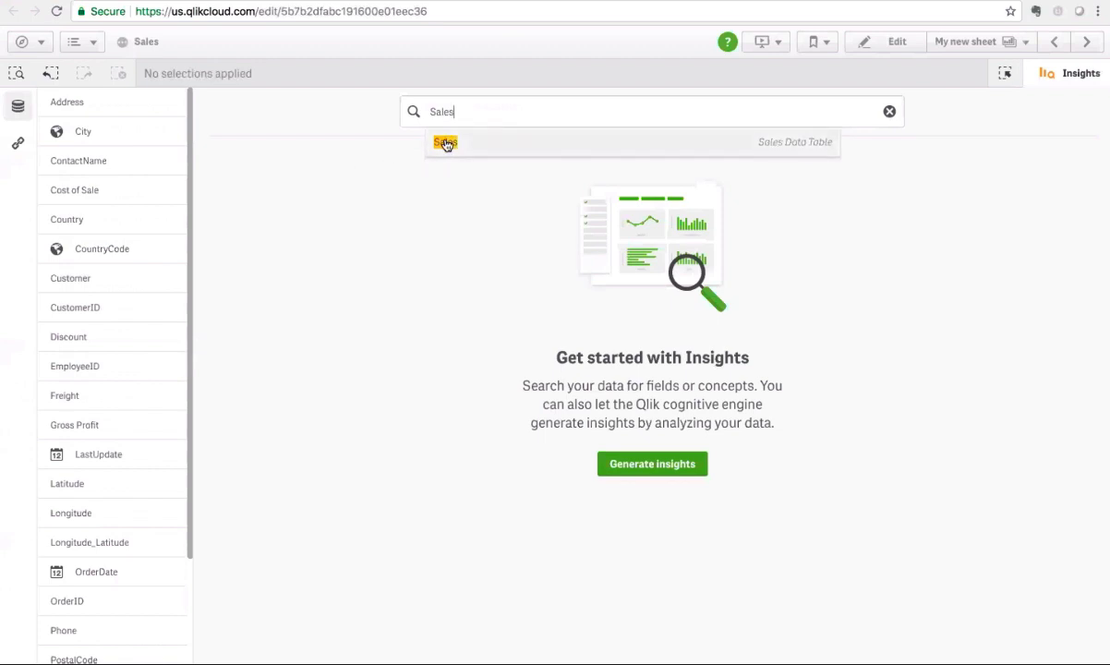
left_click(445, 142)
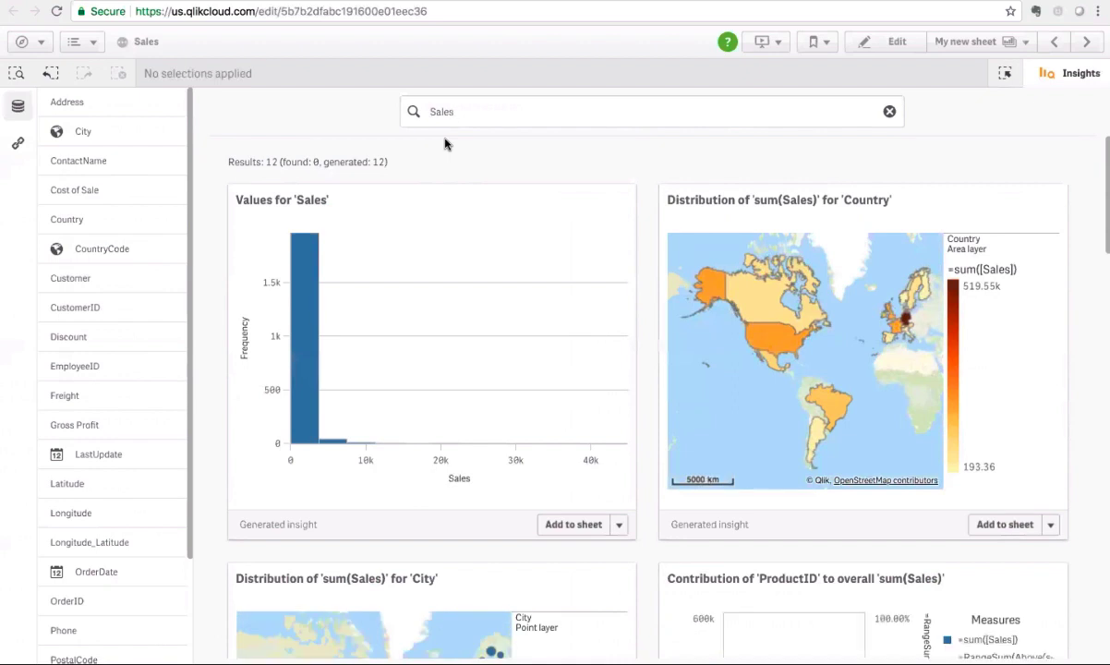
Extend the insight search to Sales OrderDate and enlarge the 'sum(Sales)' (YTD) by 'OrderDate' chart
type("Ord")
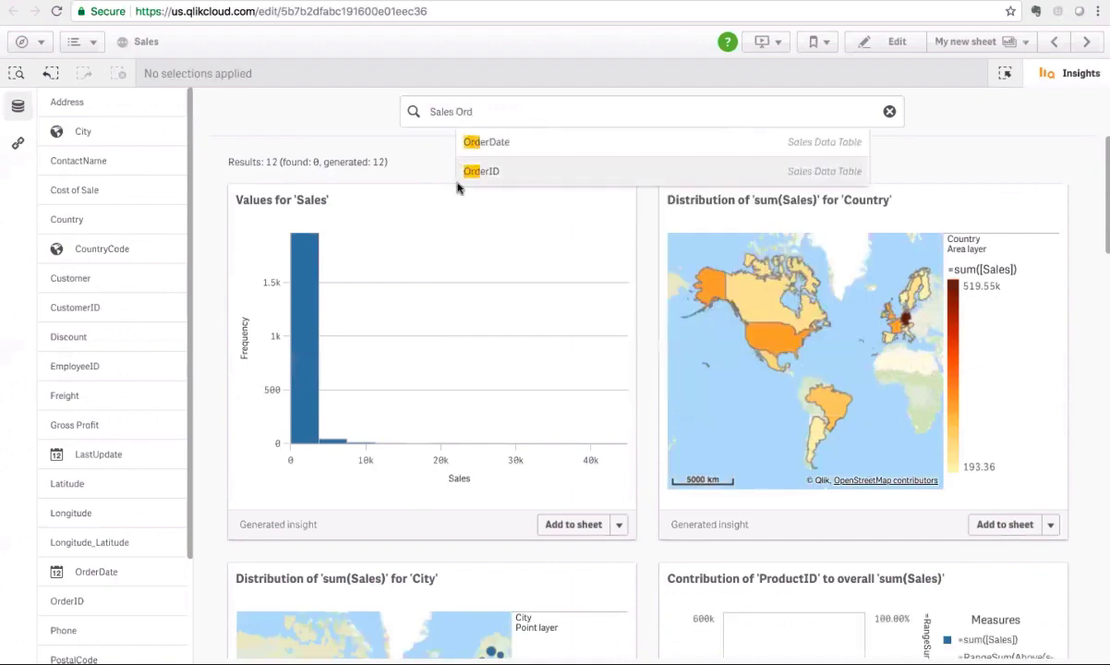
left_click(506, 142)
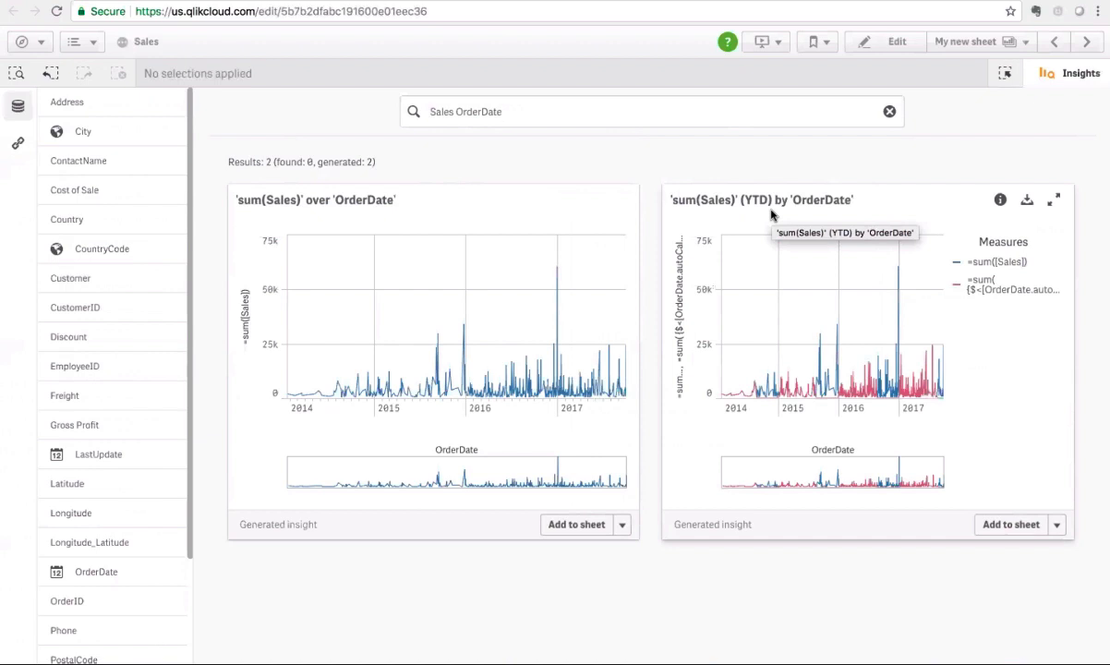
left_click(1055, 200)
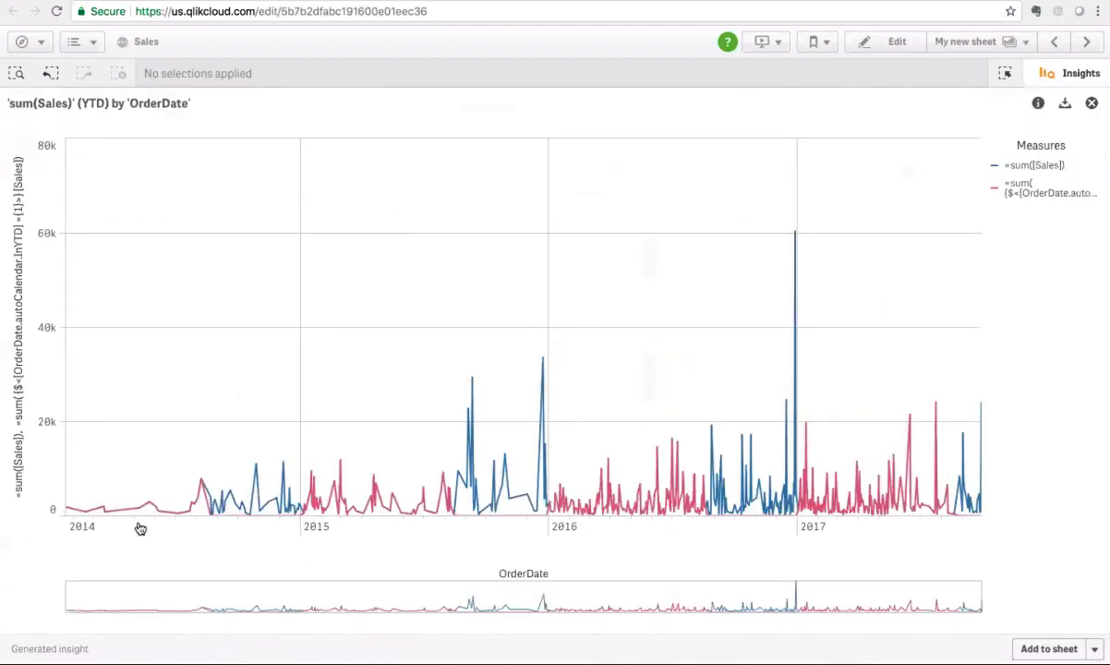
Close the enlarged 'sum(Sales)' (YTD) by 'OrderDate' chart and return from Insights to My new sheet
mouse_move(283, 507)
left_click(1092, 104)
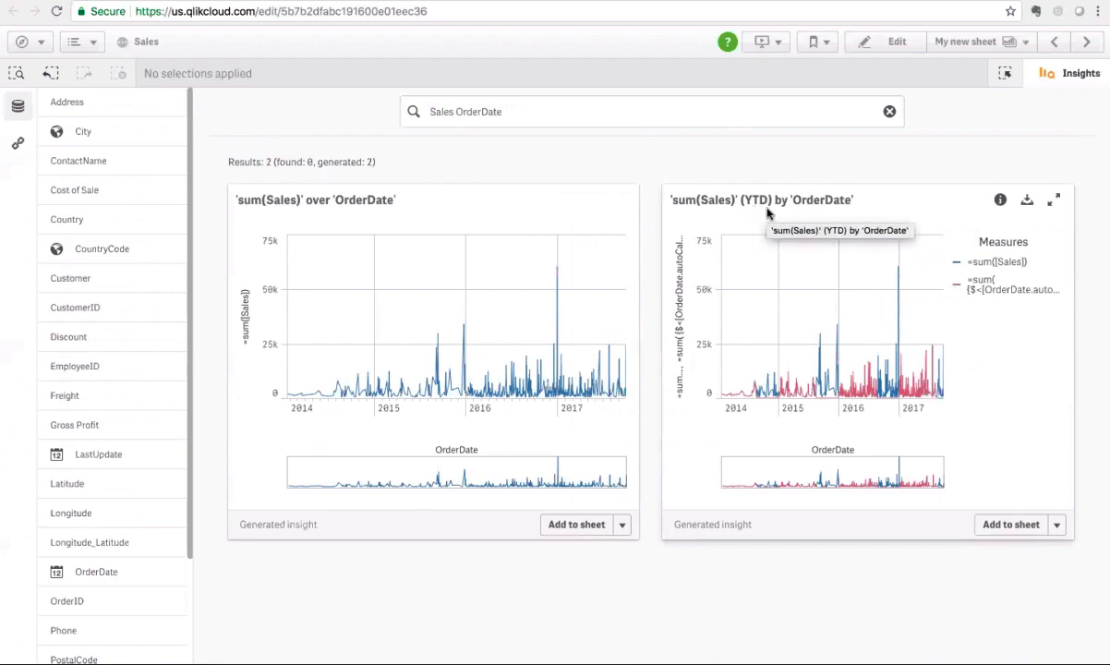
left_click(1079, 77)
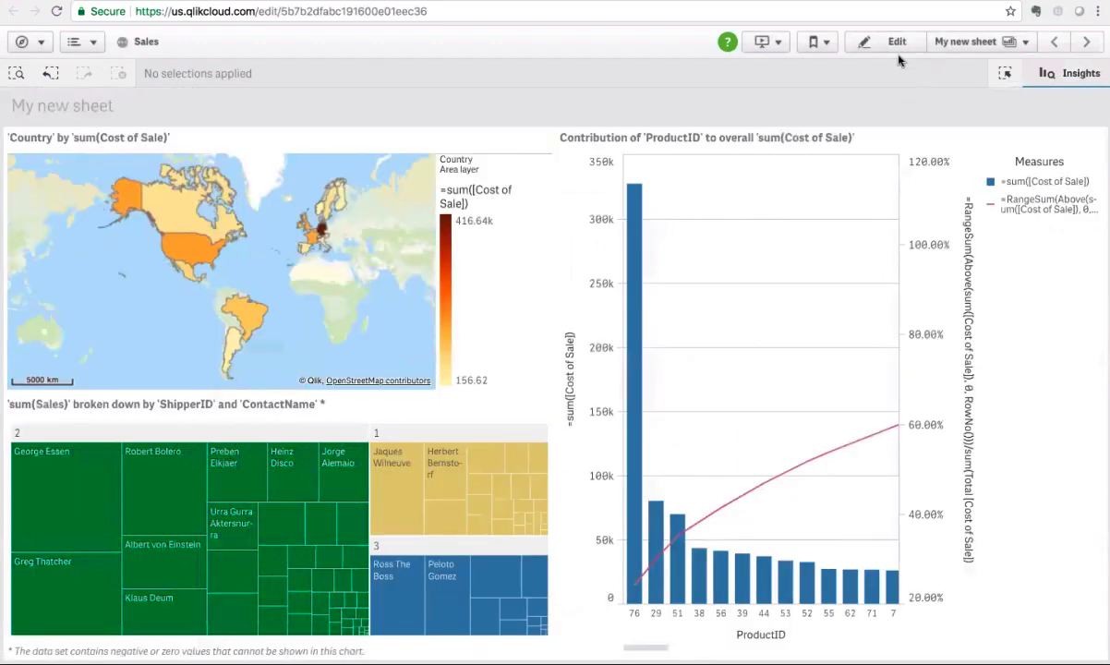
Start editing My new sheet and attach More Data.xlsx from the Documents folder as additional data for the app
left_click(903, 44)
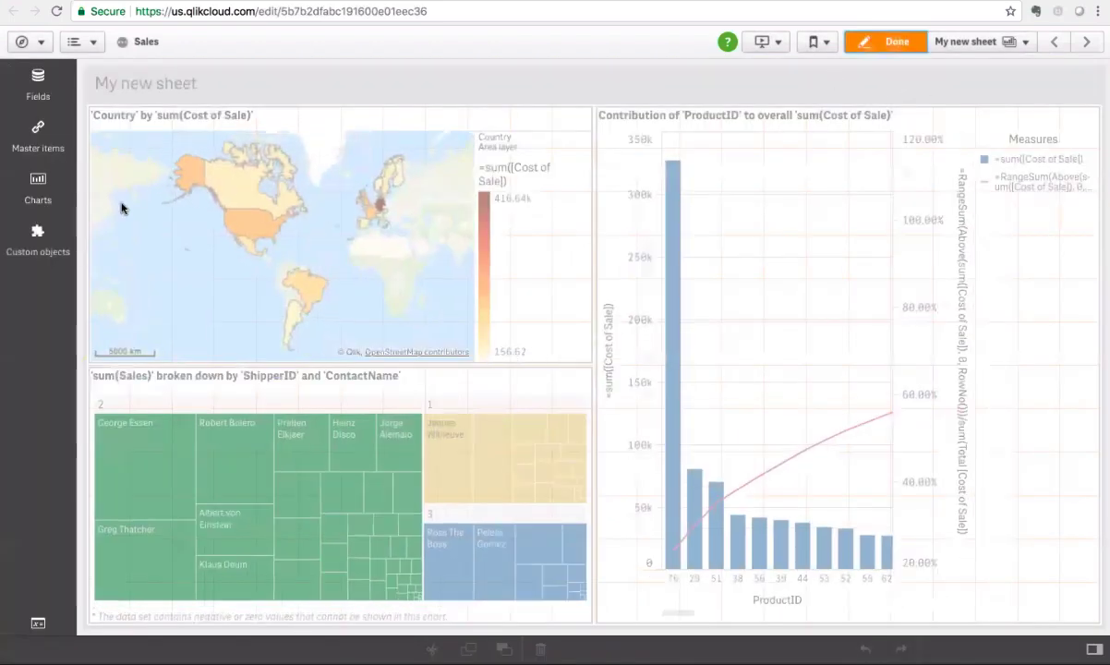
left_click(38, 85)
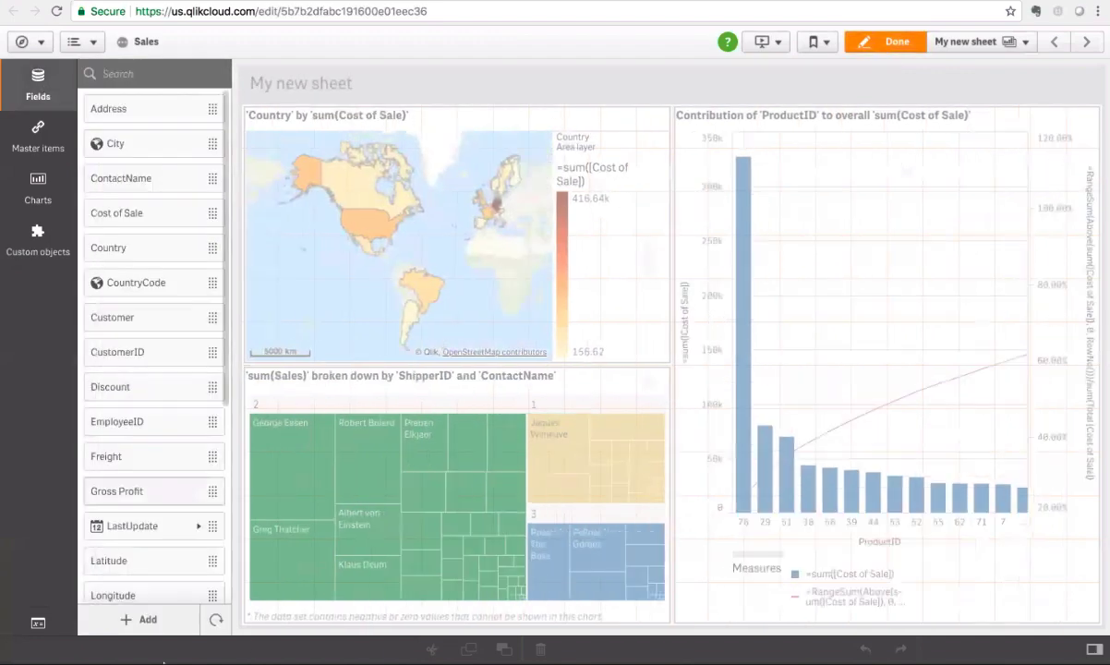
left_click(146, 621)
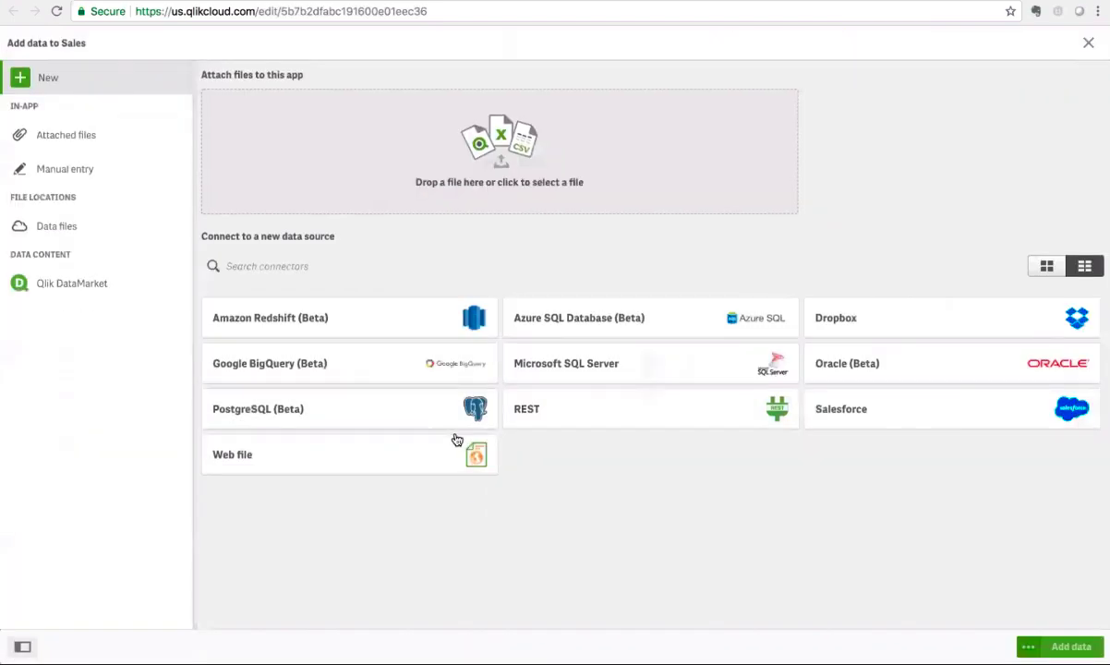
key("ctrl+super+f")
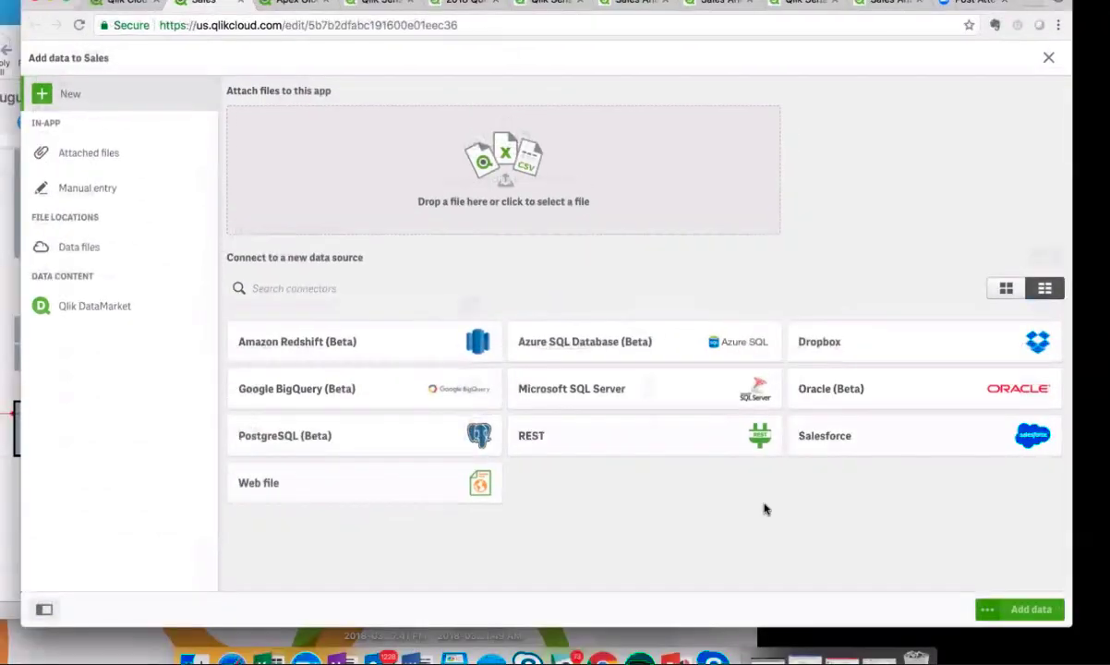
left_click(878, 644)
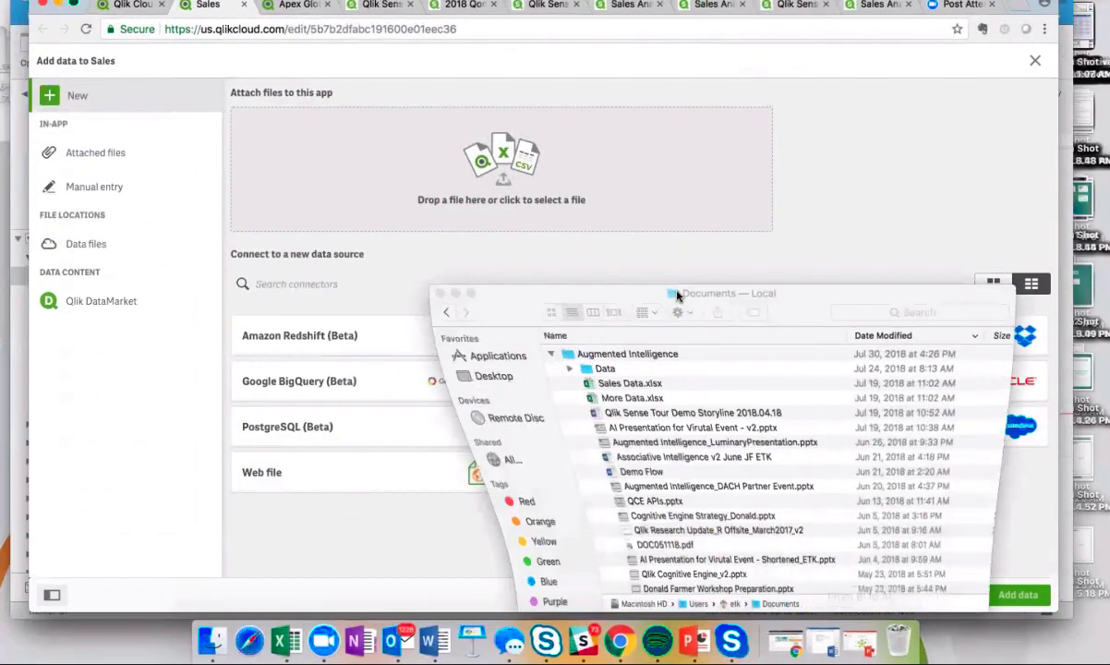
left_click_drag(591, 397, 556, 198)
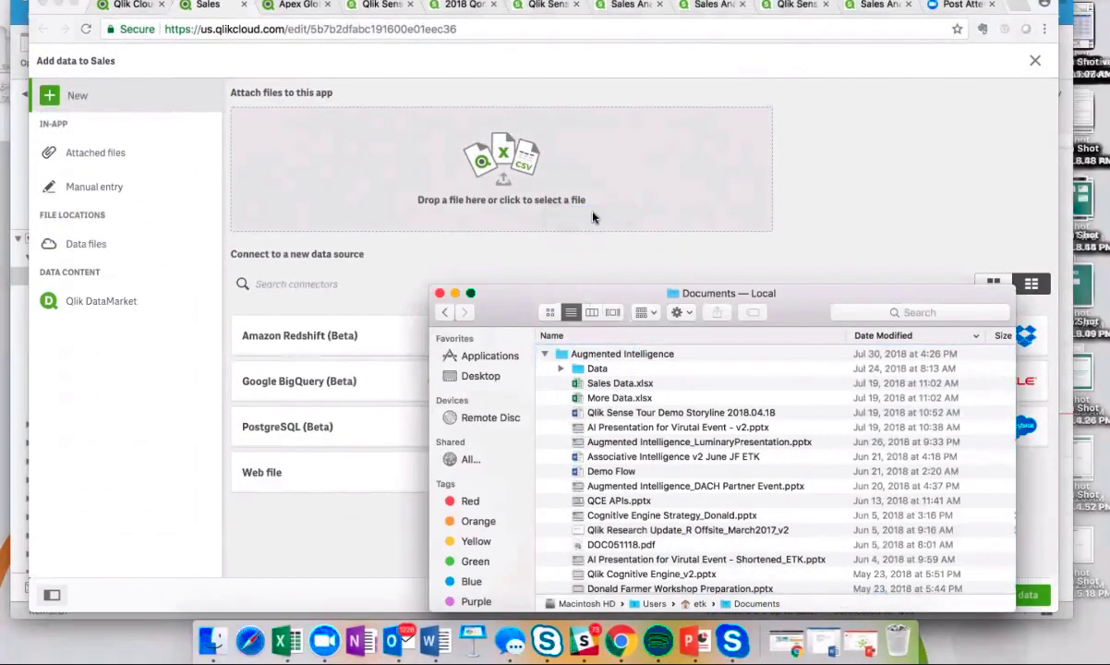
left_click(454, 293)
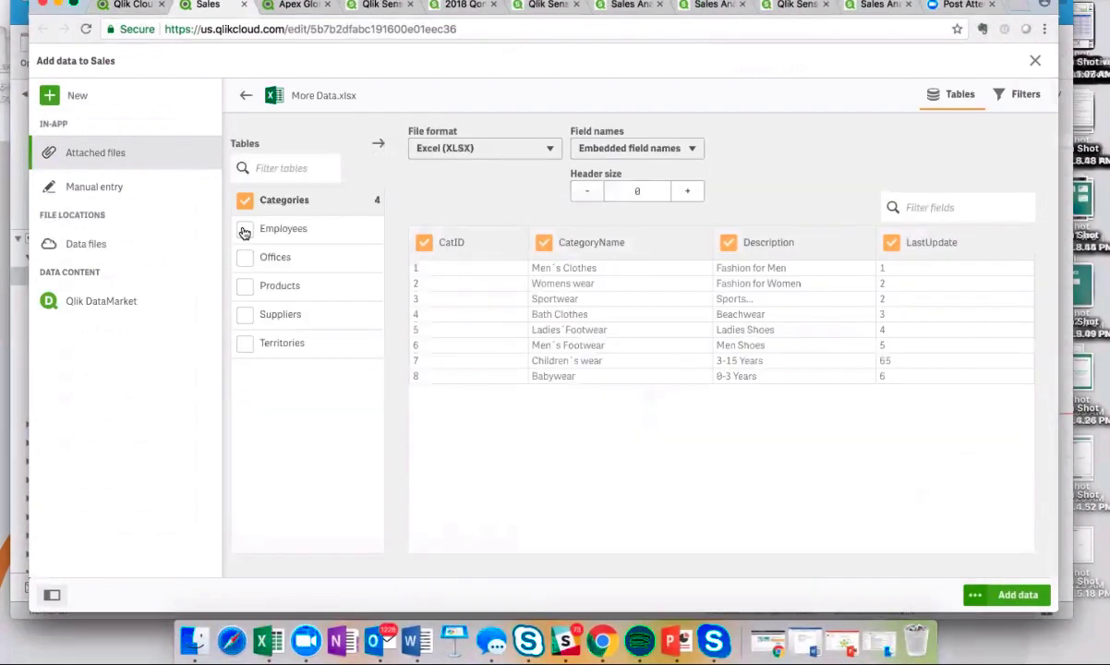
Include the Employees, Offices, Products, Suppliers and Territories tables with Categories, add them to the app, and show the browser full screen
left_click(244, 229)
left_click(245, 257)
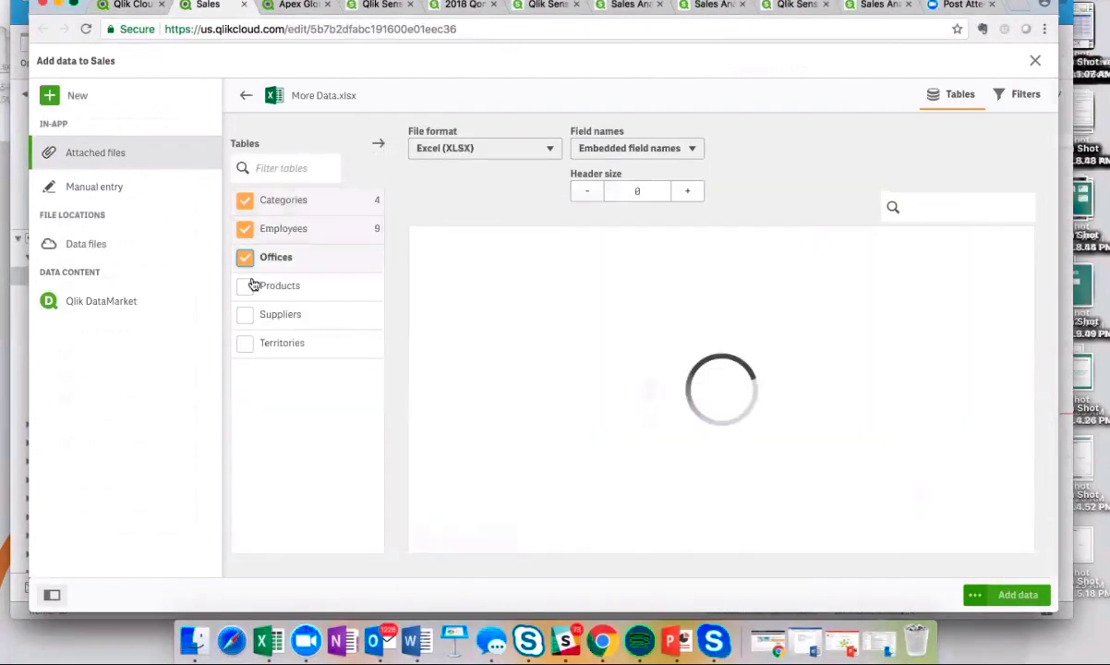
left_click(244, 286)
left_click(245, 315)
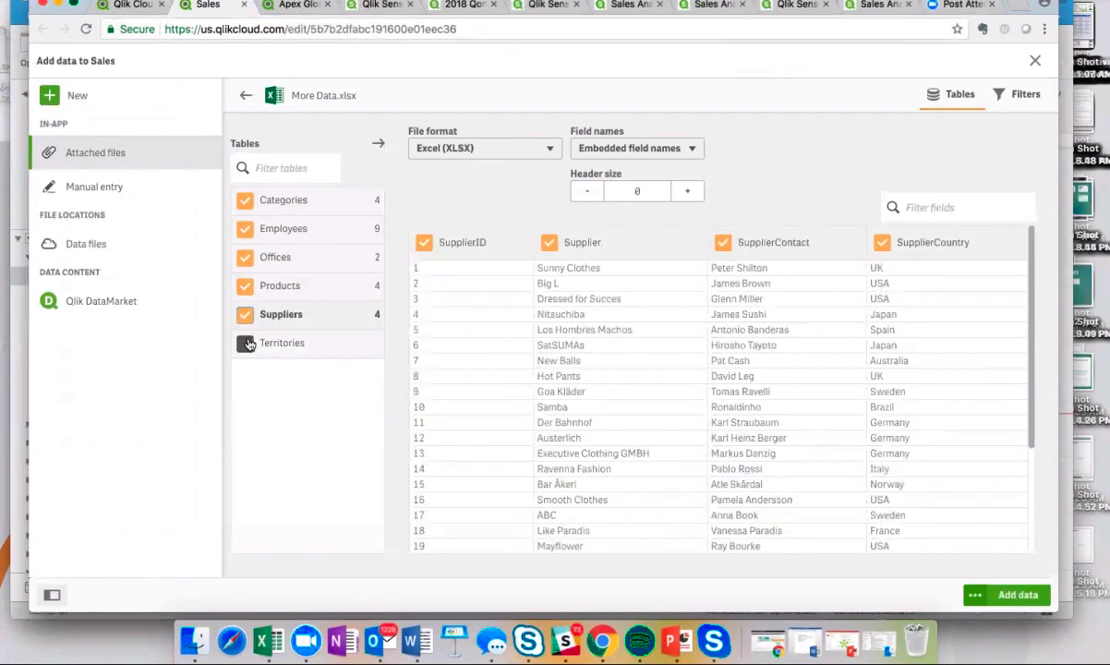
left_click(245, 343)
left_click(1020, 595)
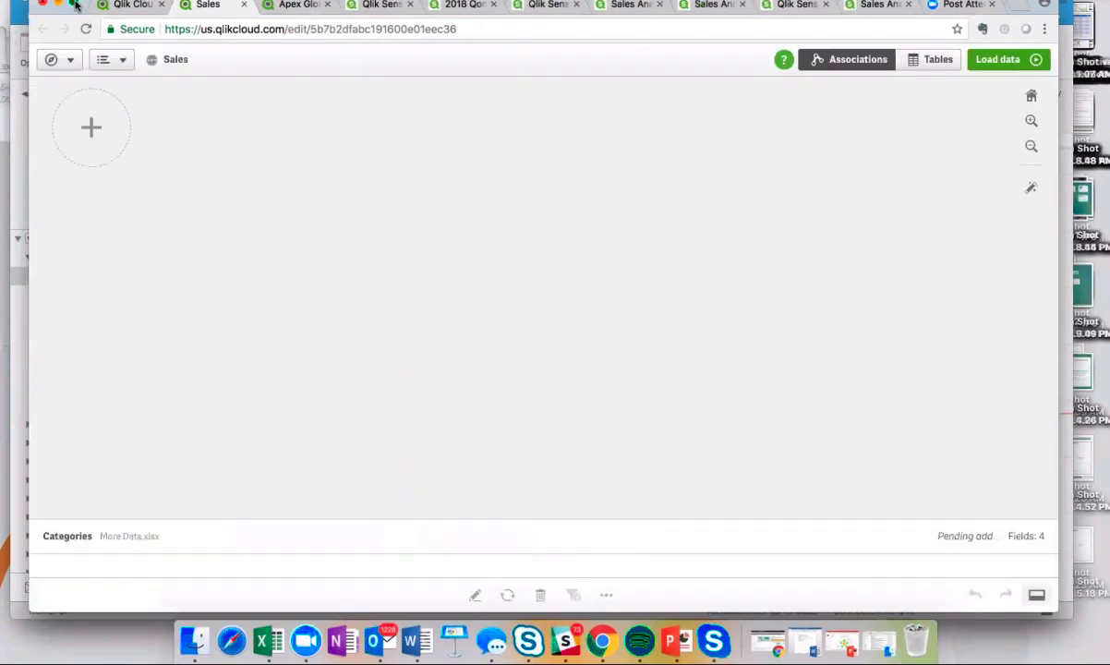
left_click(77, 7)
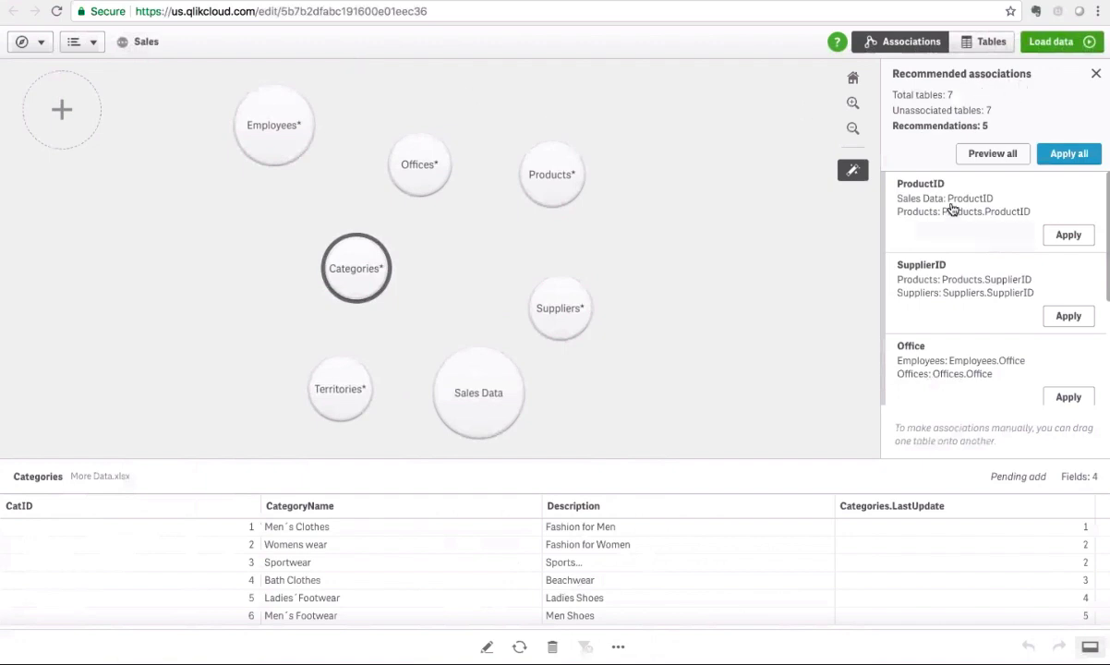
Apply the recommended table associations, starting with ProductID, and inspect the ProductID association options between Sales Data and Products
scroll(1015, 370, "down", 2)
scroll(1015, 371, "down", 2)
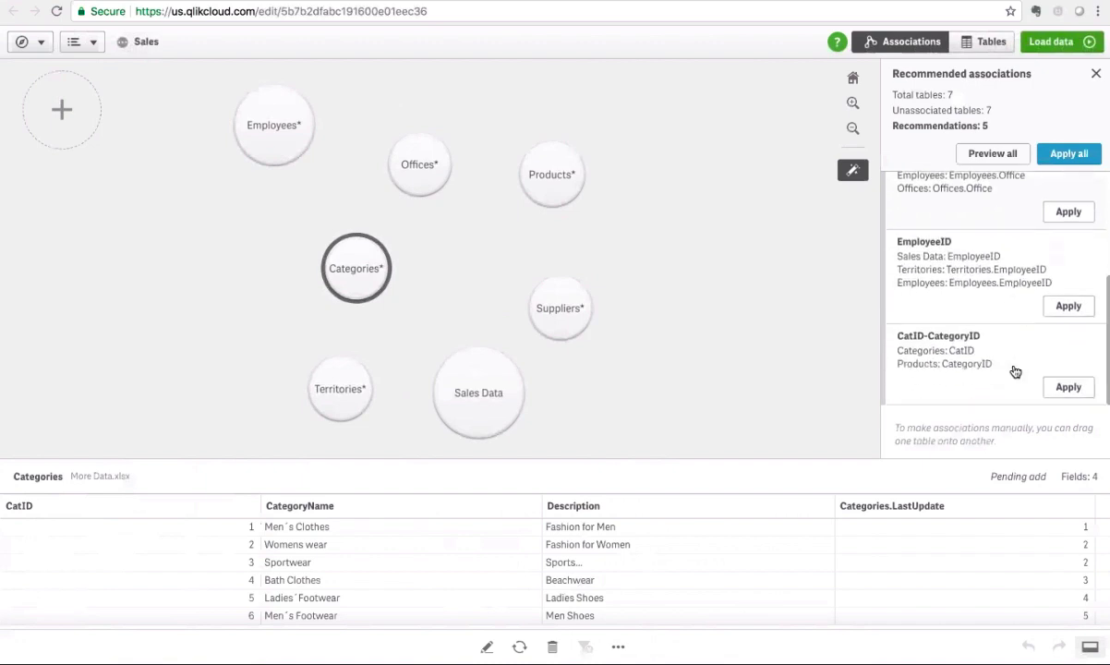
scroll(1015, 371, "up", 4)
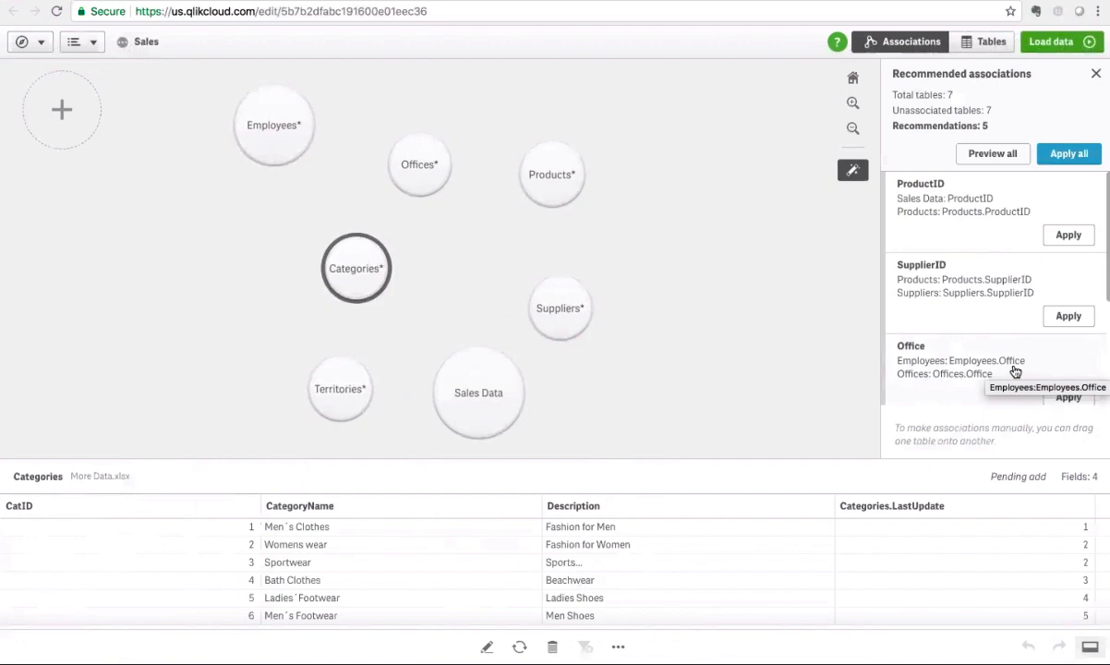
left_click(1079, 239)
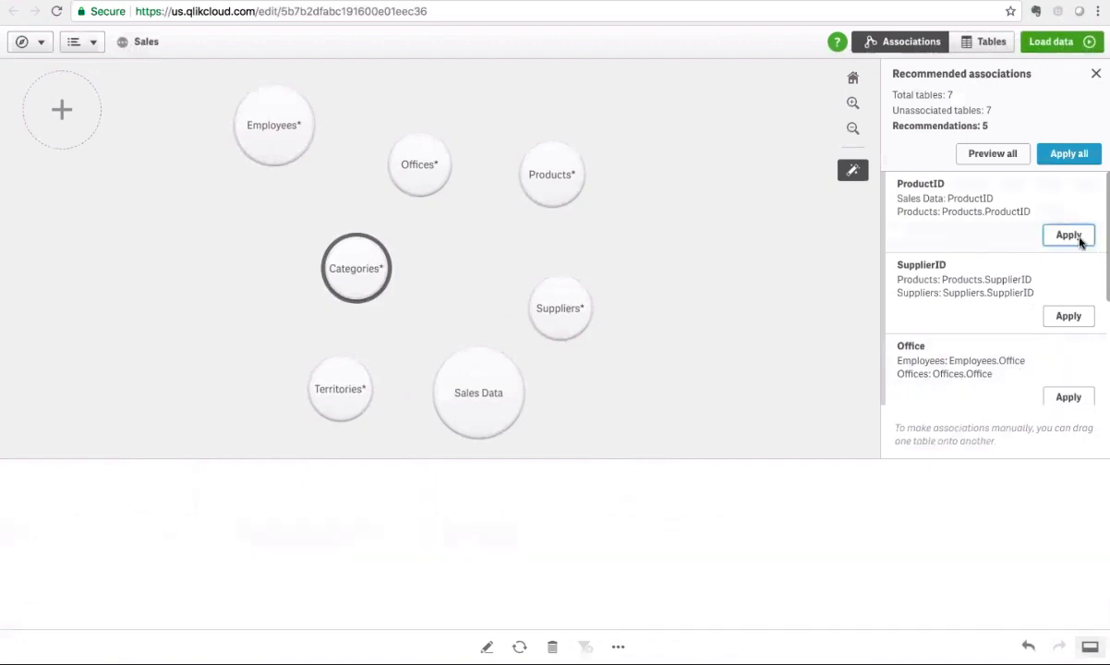
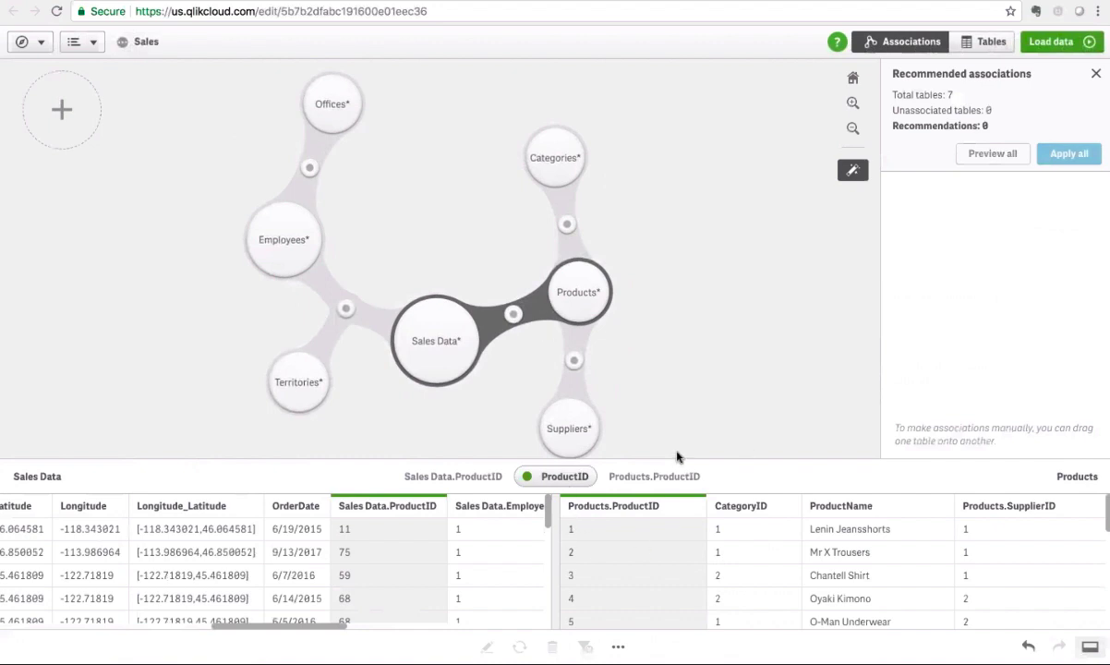
left_click(567, 477)
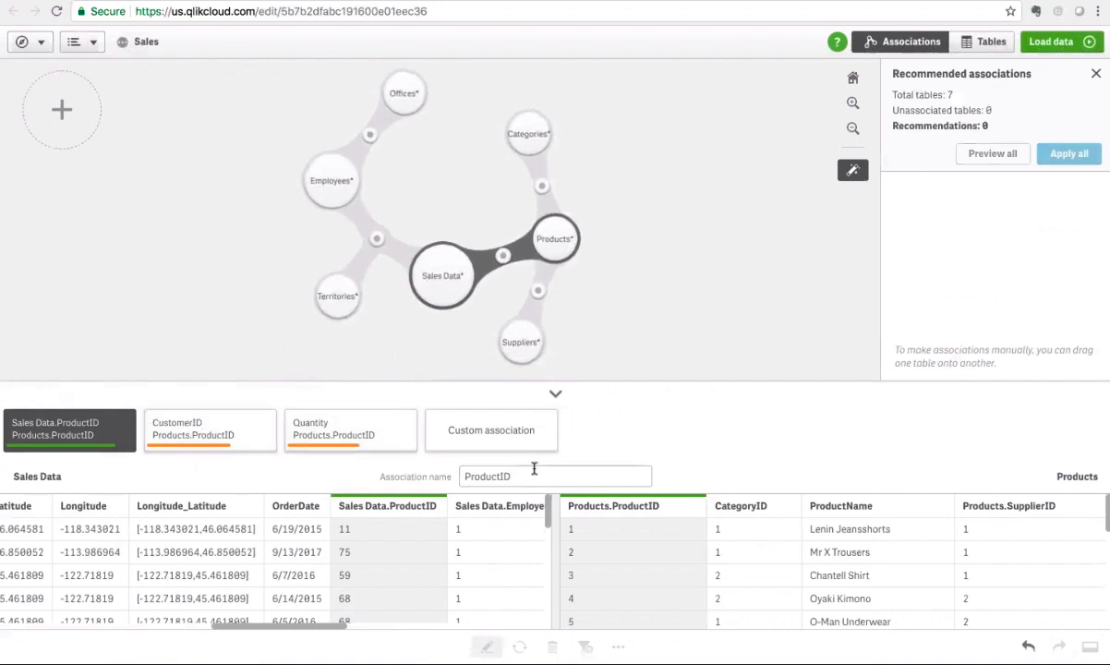
left_click(556, 394)
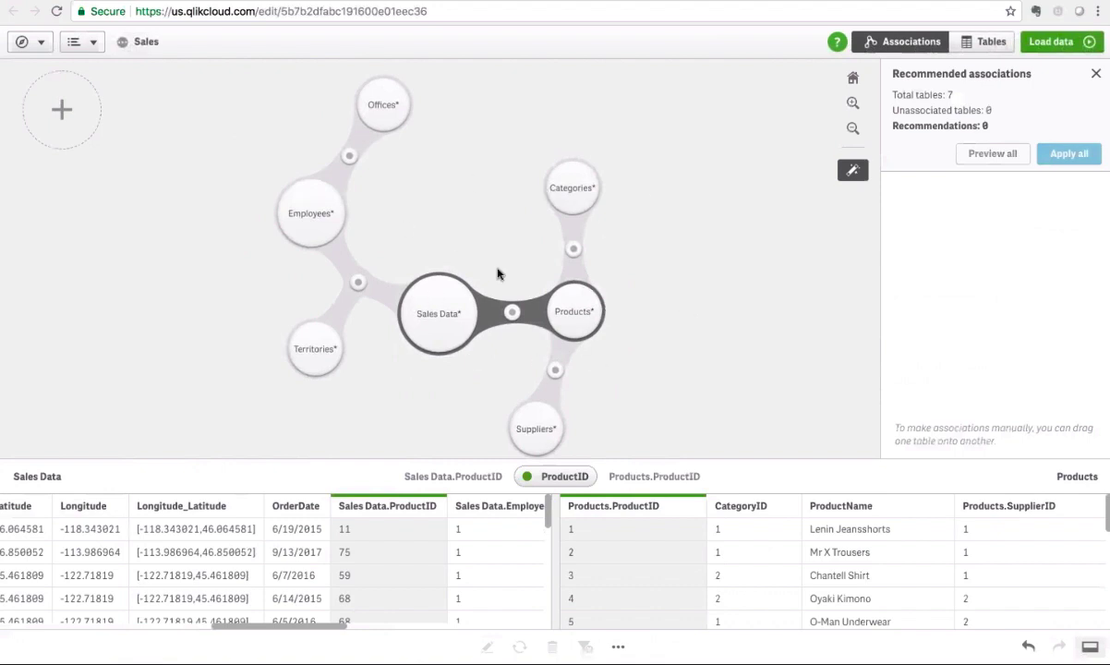
Load the associated data into the app, return to editing My new sheet, and review the expanded field list
left_click(1060, 41)
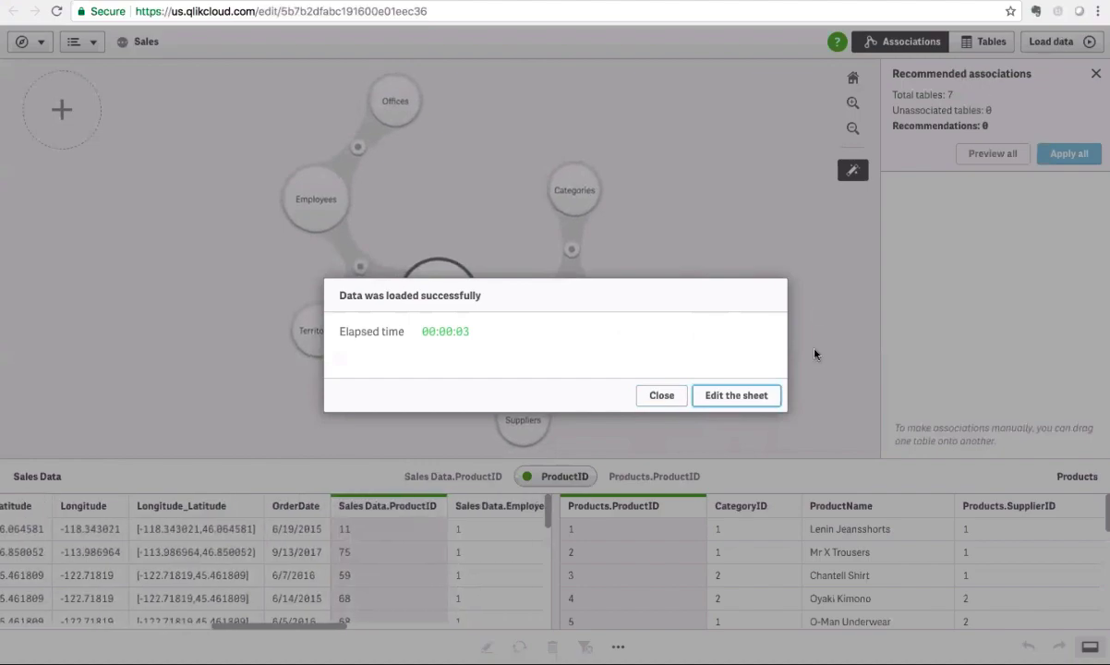
left_click(735, 398)
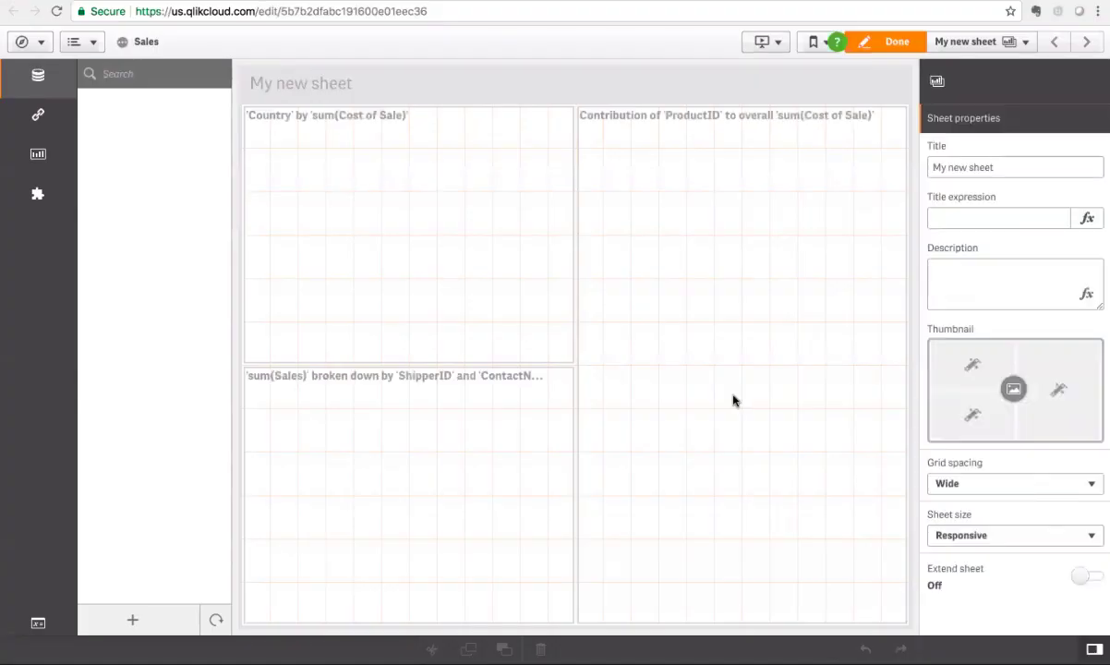
scroll(191, 104, "down", 3)
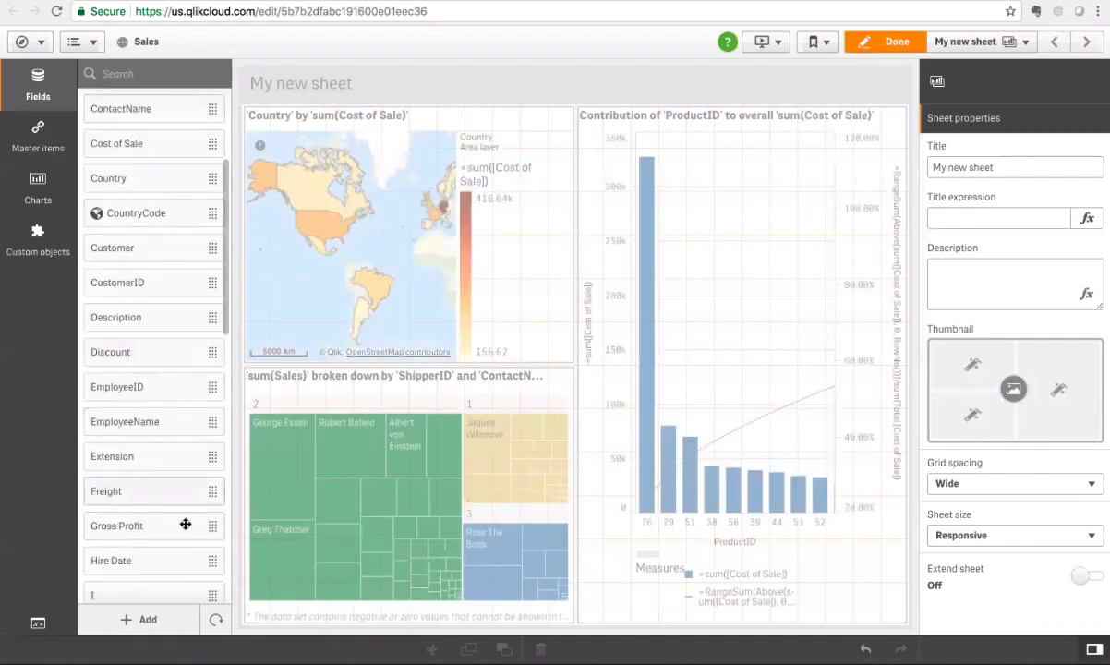
scroll(215, 517, "up", 2)
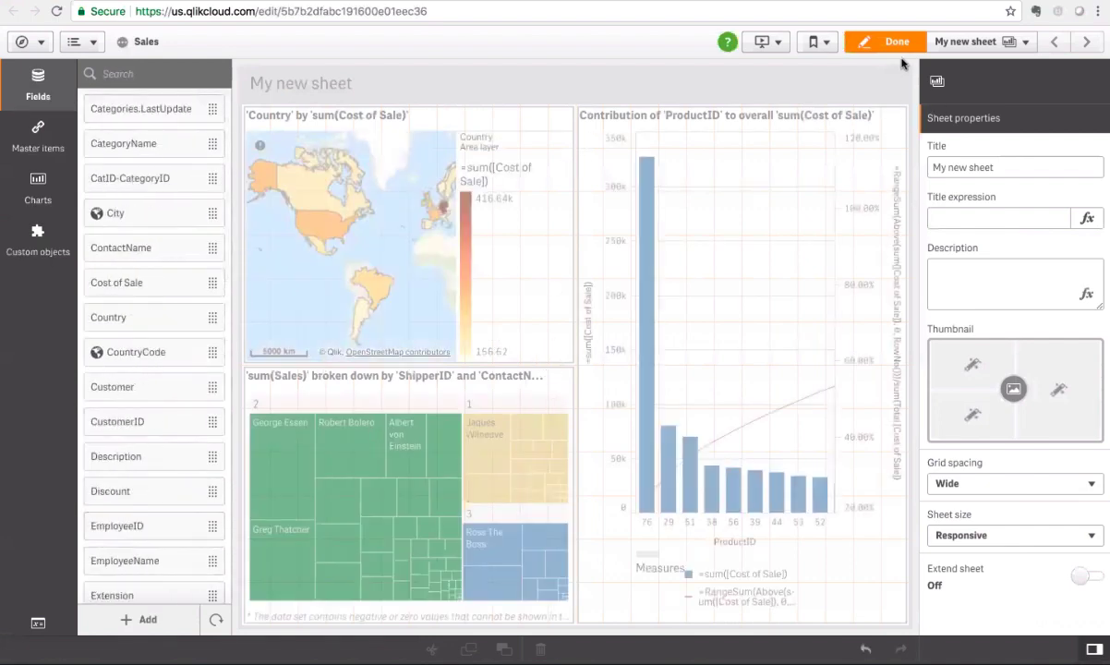
Create a second sheet in the app and open it for editing
left_click(983, 43)
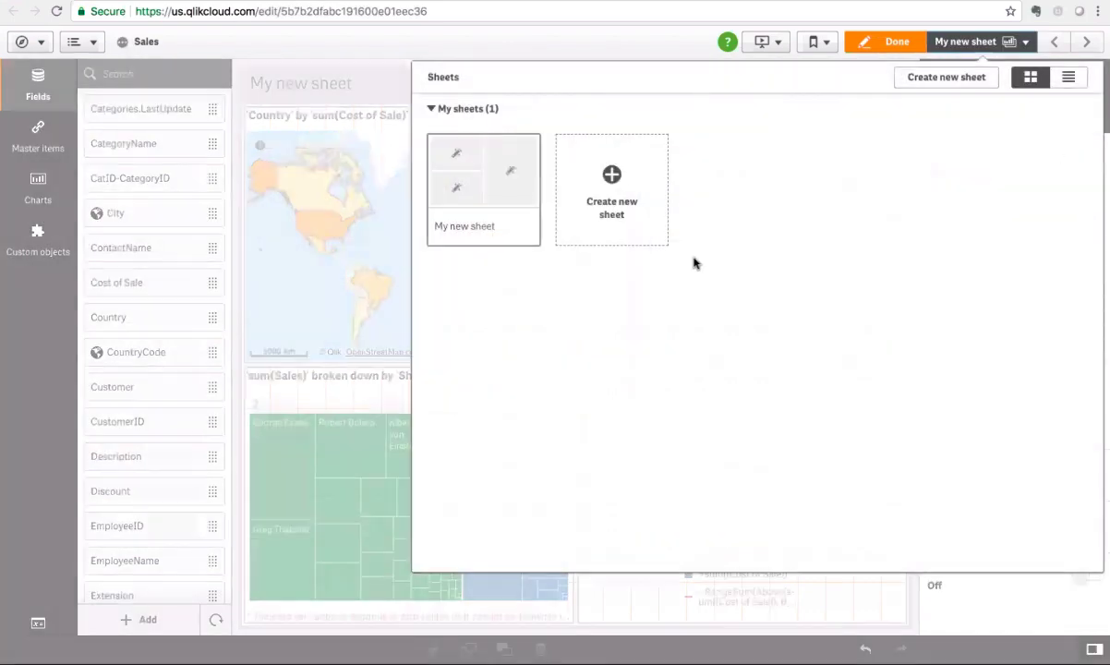
left_click(614, 178)
left_click(612, 180)
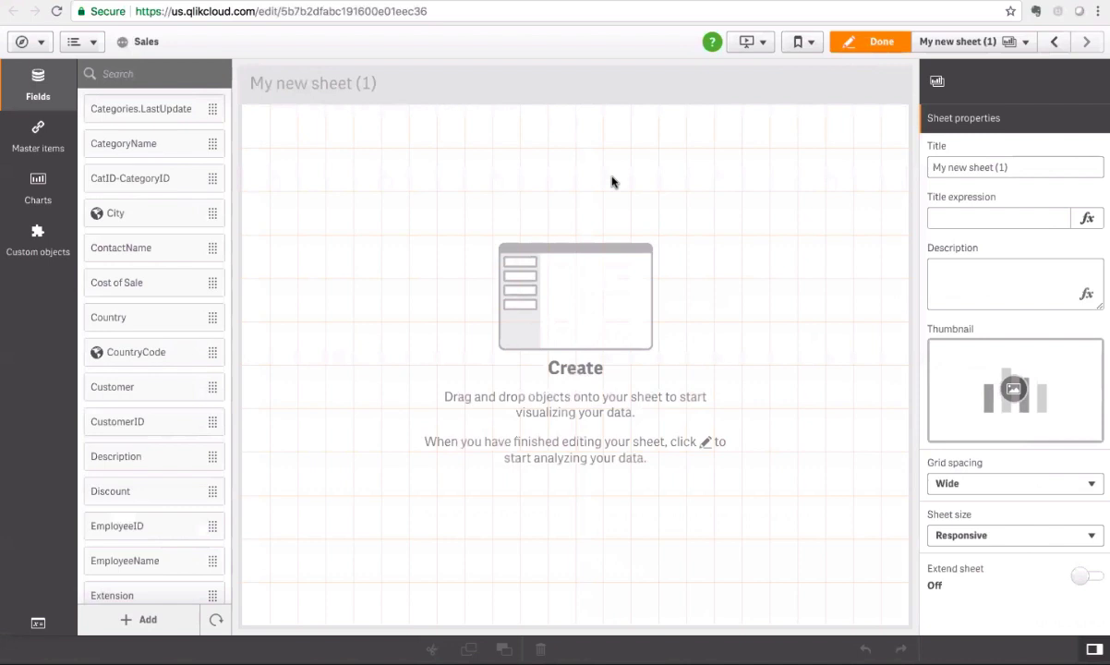
Check the available fields in Insights from the new sheet, and return to editing the sheet
left_click(880, 43)
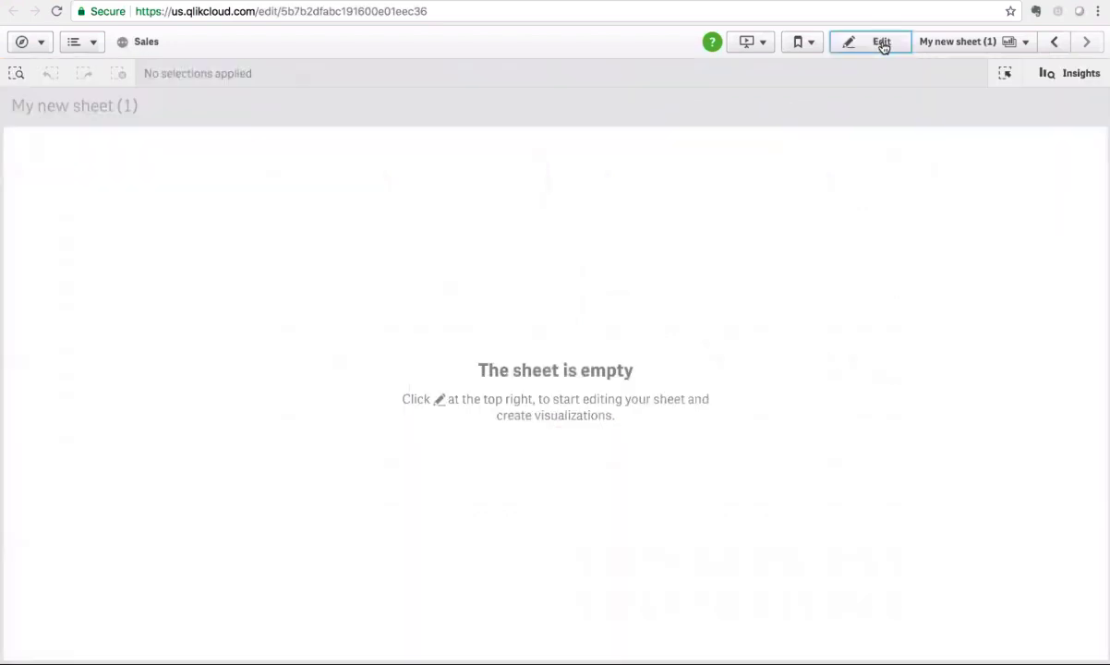
left_click(1082, 79)
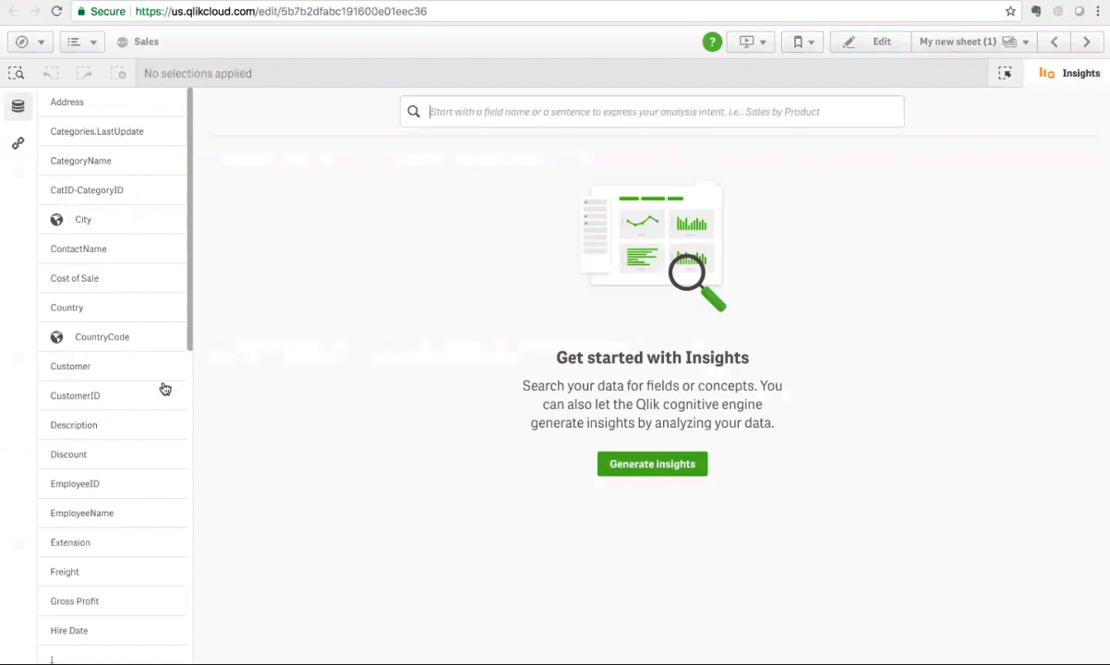
left_click(1071, 74)
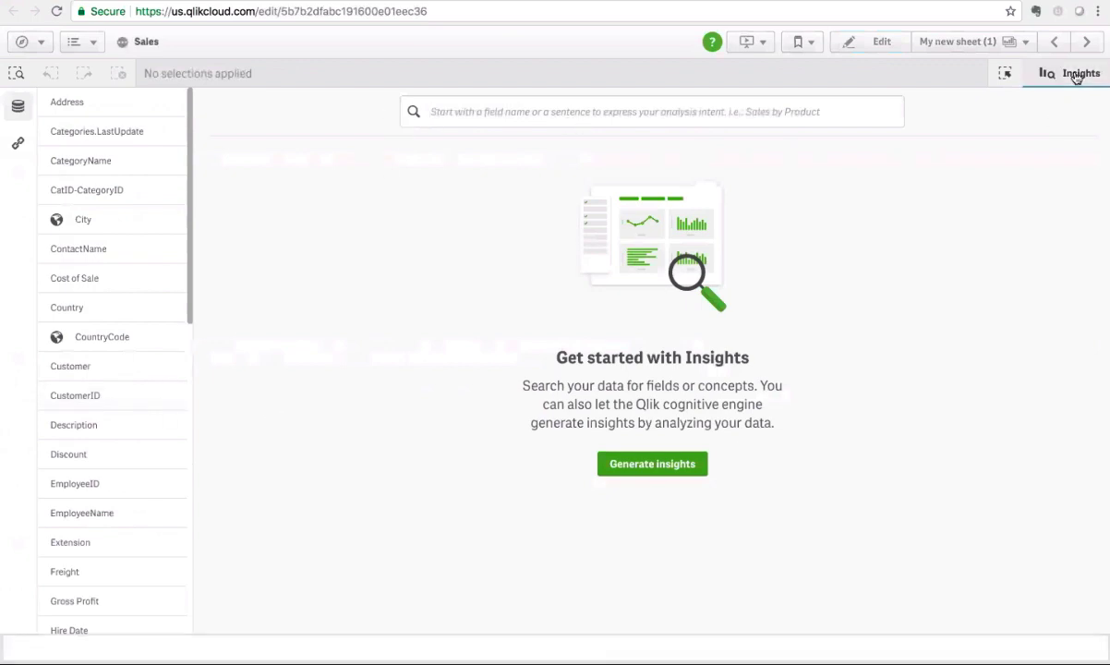
left_click(880, 43)
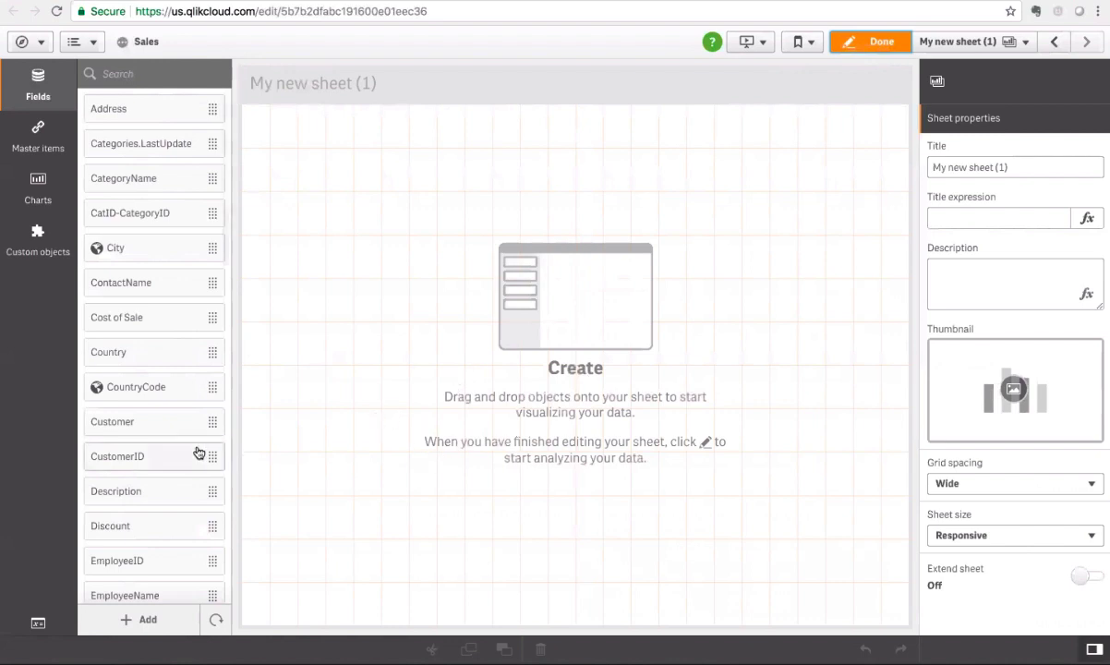
Find the Sales field with the search "sales", place it on the empty sheet as a KPI, and reduce it to half height
scroll(180, 456, "down", 5)
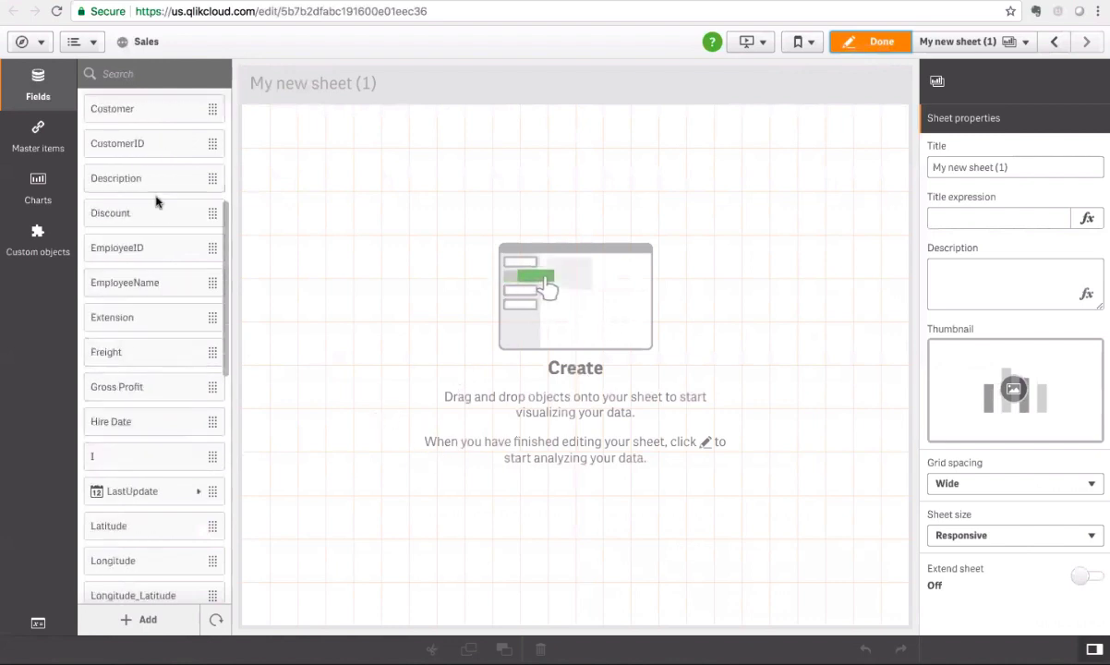
left_click(166, 74)
type("sales")
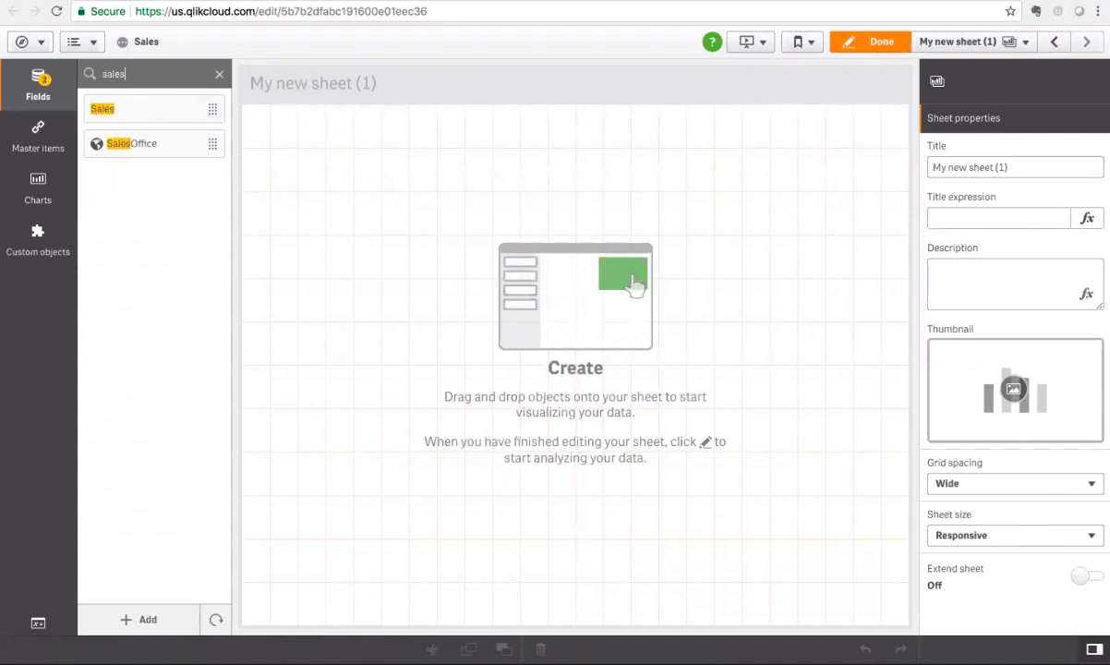
left_click_drag(138, 111, 340, 208)
left_click(219, 74)
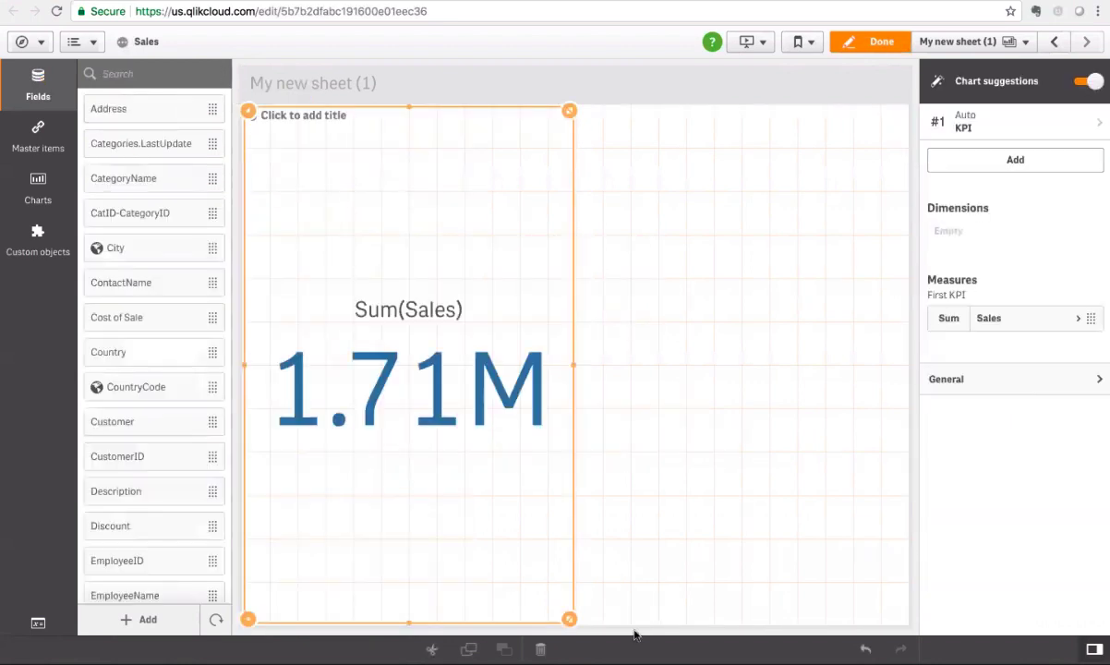
left_click_drag(569, 619, 573, 362)
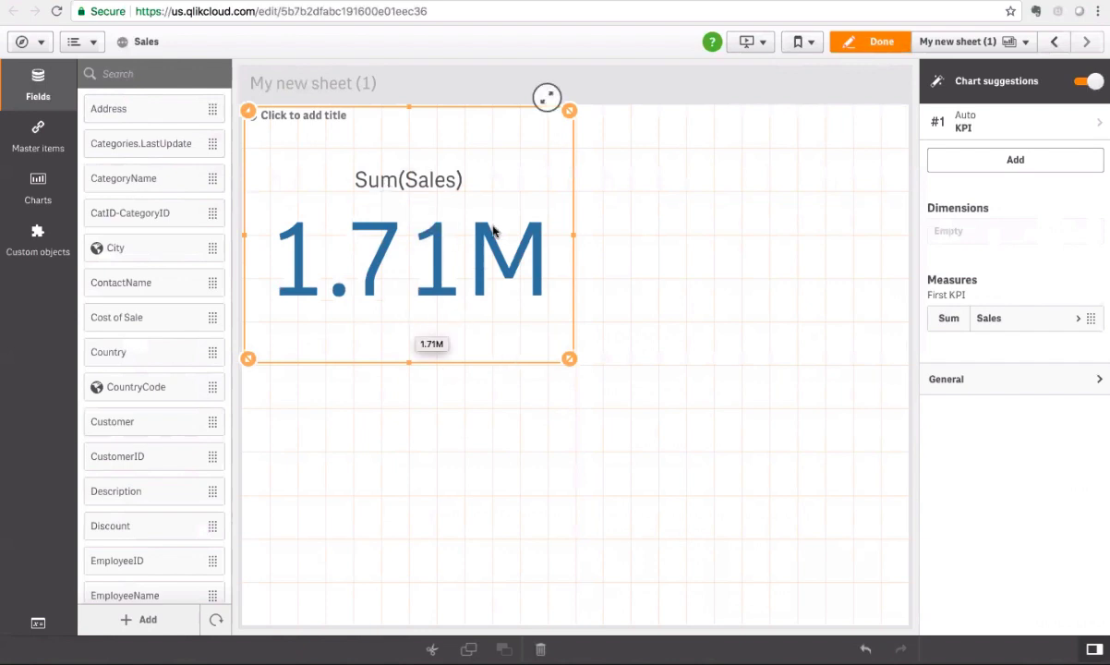
Find the Quantity field with the search "qu" and add it to the Sales KPI as a second measure
left_click(148, 74)
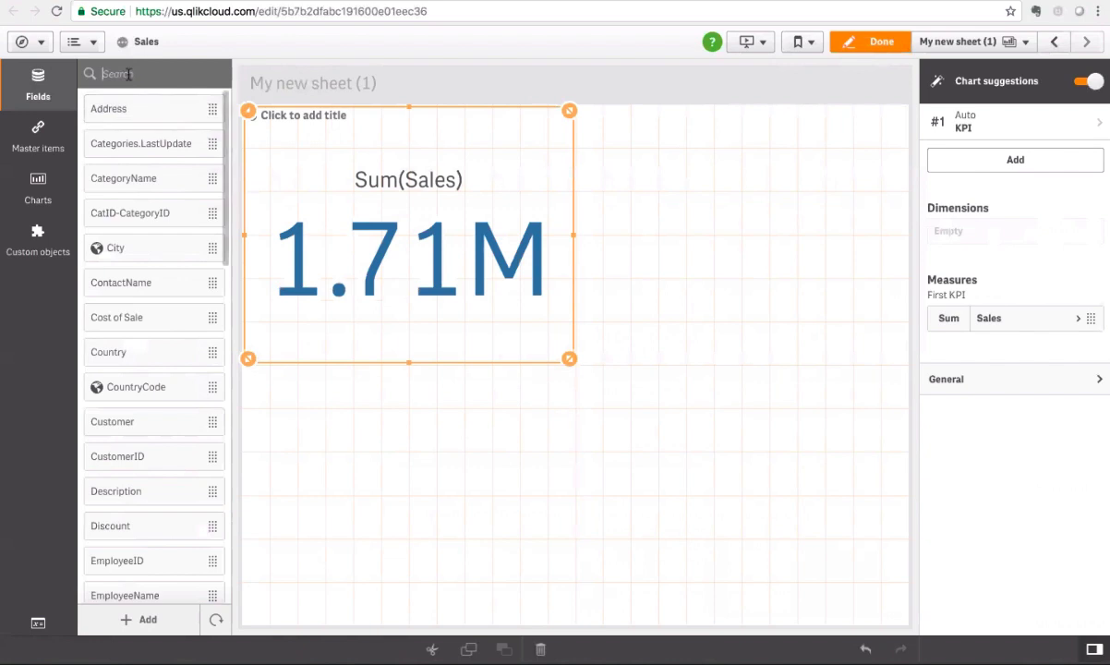
type("qu")
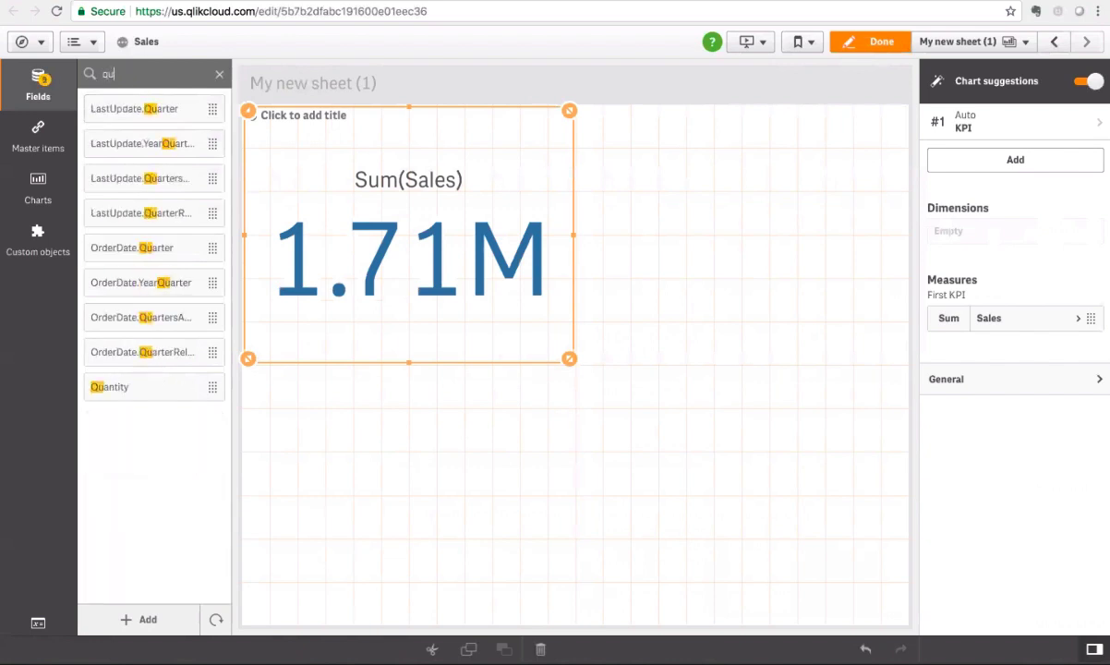
left_click_drag(125, 386, 391, 247)
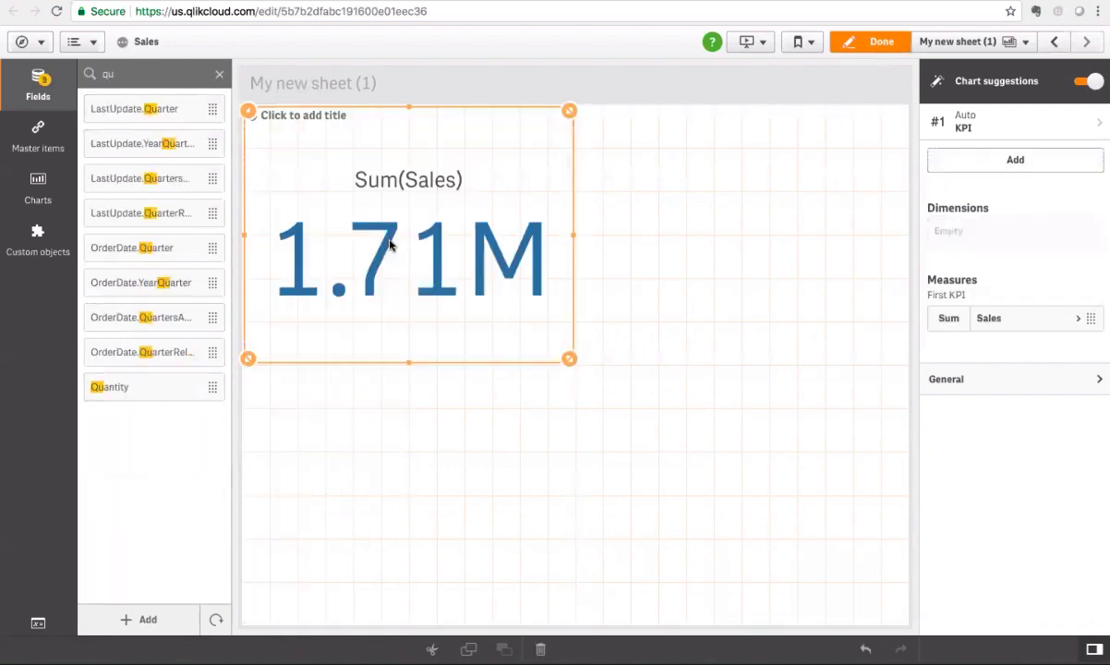
left_click(218, 74)
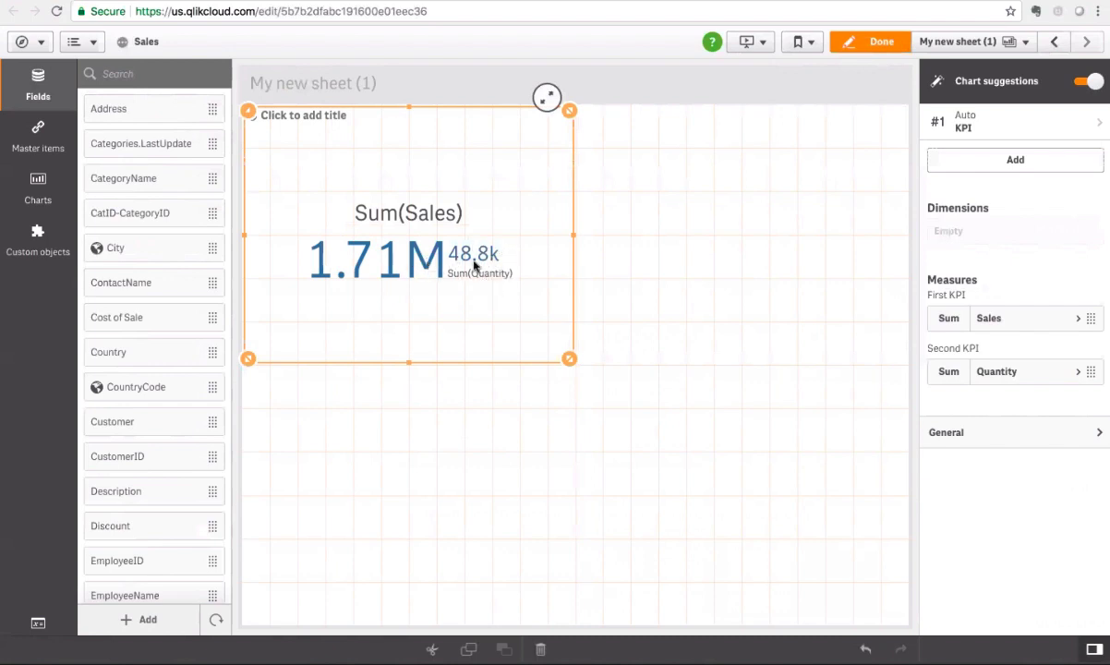
Find the Customer field with the search "cus", add it to the KPI as a dimension, and make the resulting chart slightly taller
left_click(151, 75)
type("cus")
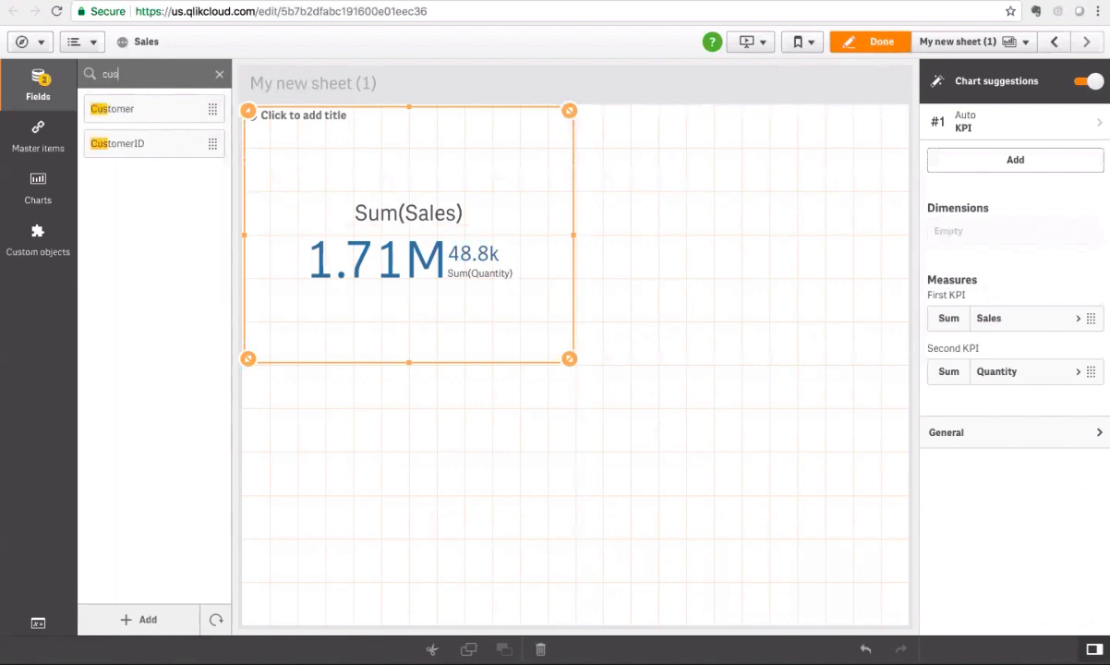
left_click_drag(130, 109, 404, 231)
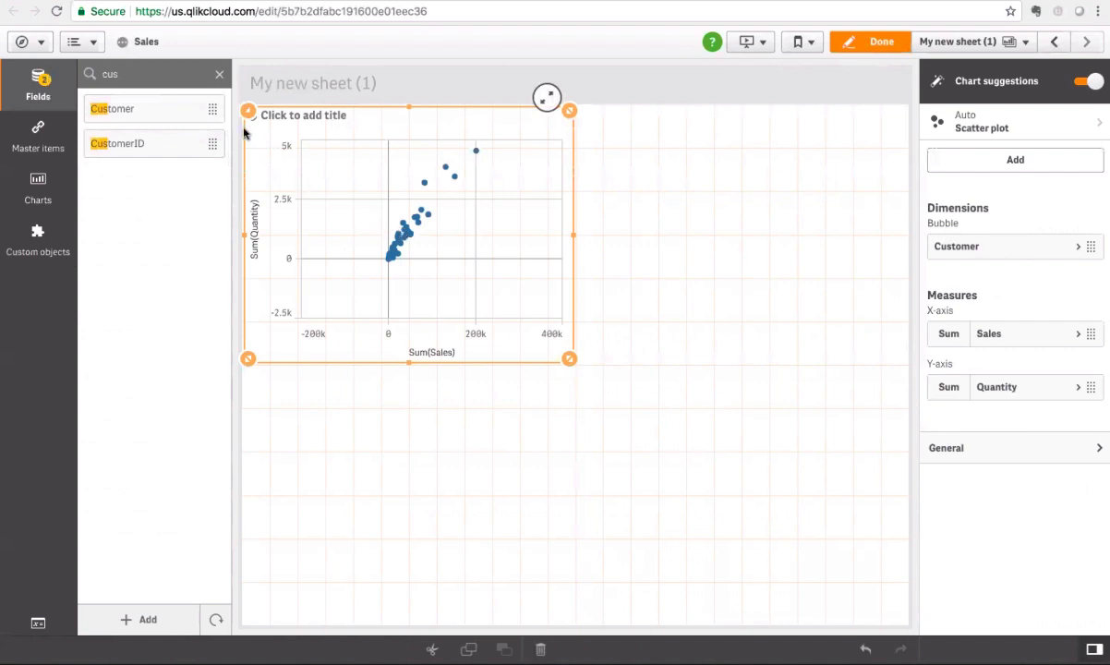
left_click(219, 74)
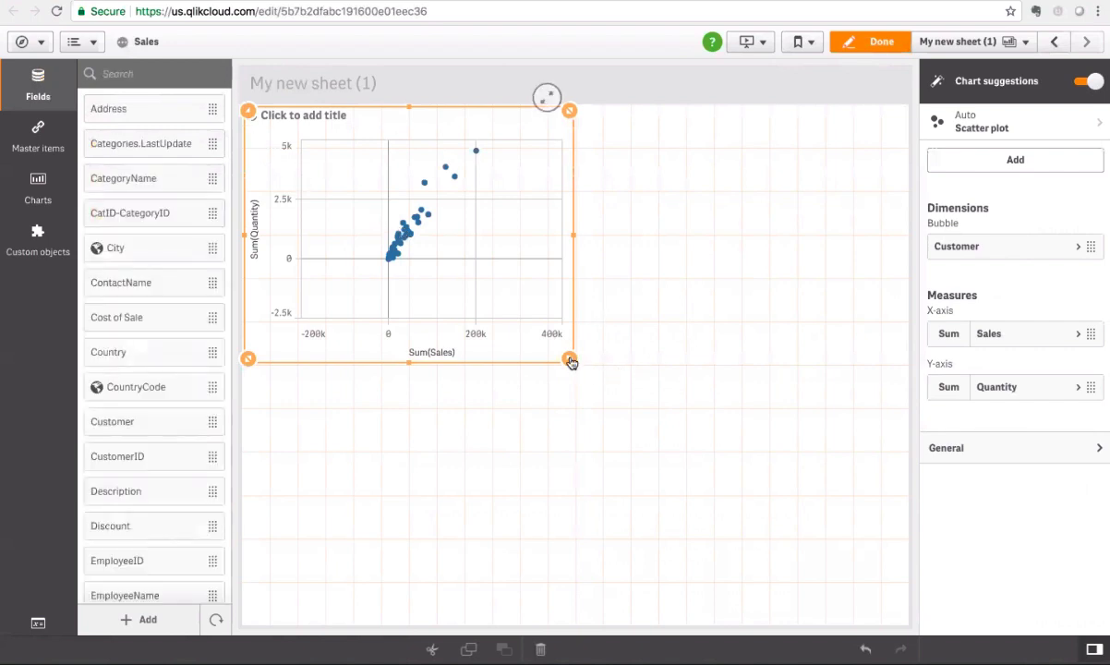
left_click_drag(569, 358, 573, 409)
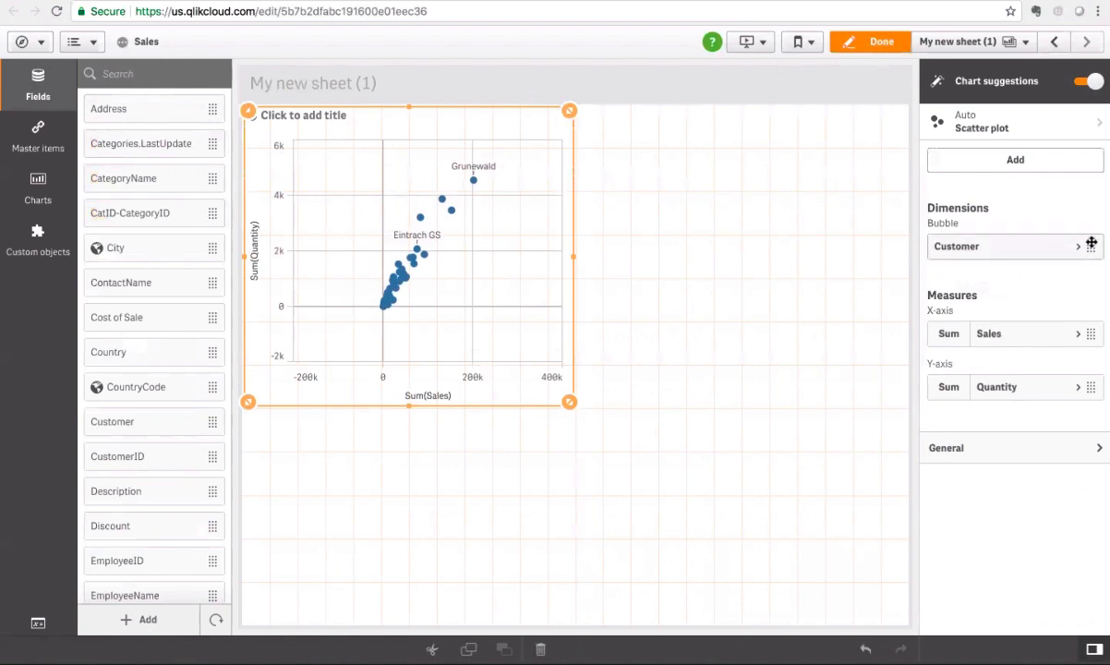
Move Customer from the chart's dimensions to its measures, and add the City field as the dimension using the search "city"
left_click_drag(1092, 250, 1088, 358)
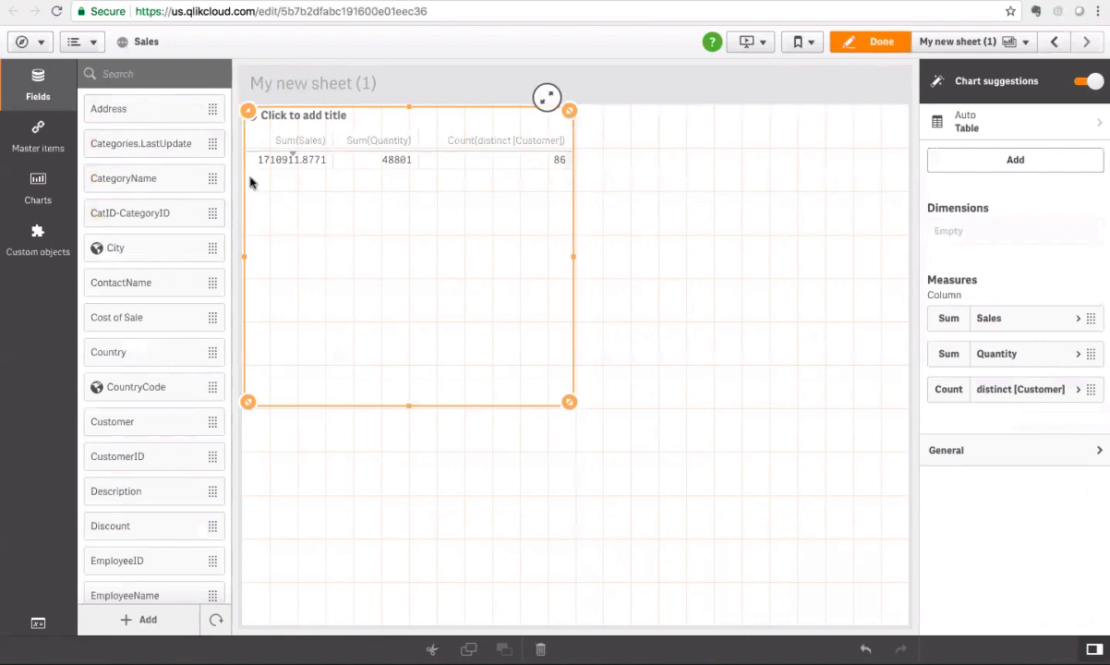
left_click(157, 73)
type("city")
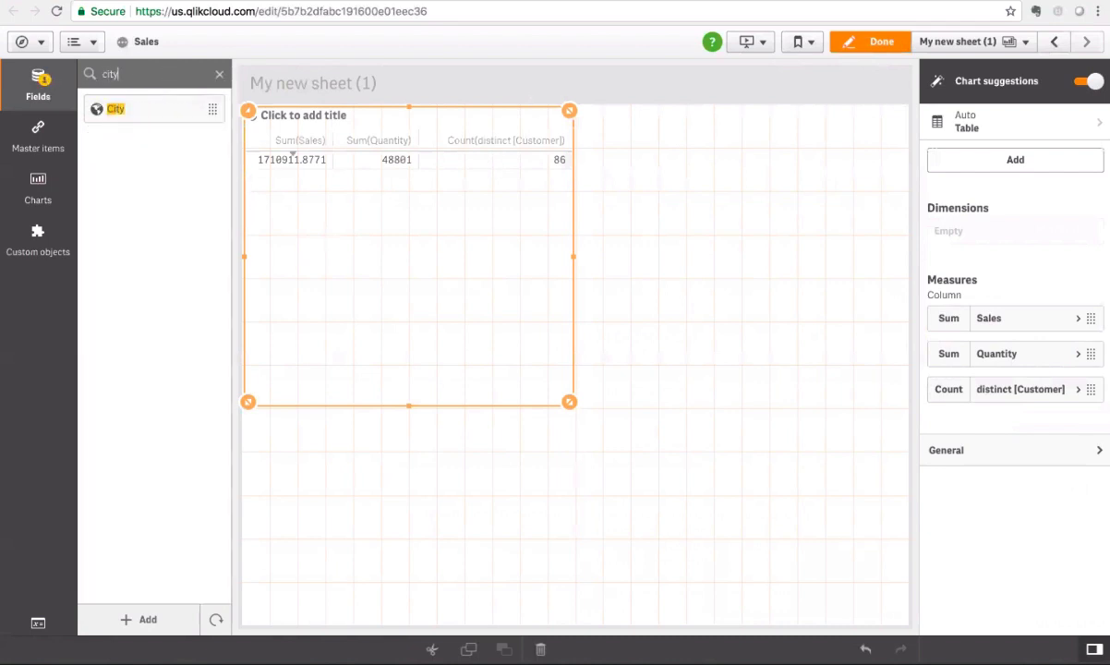
left_click_drag(110, 109, 399, 273)
left_click(220, 75)
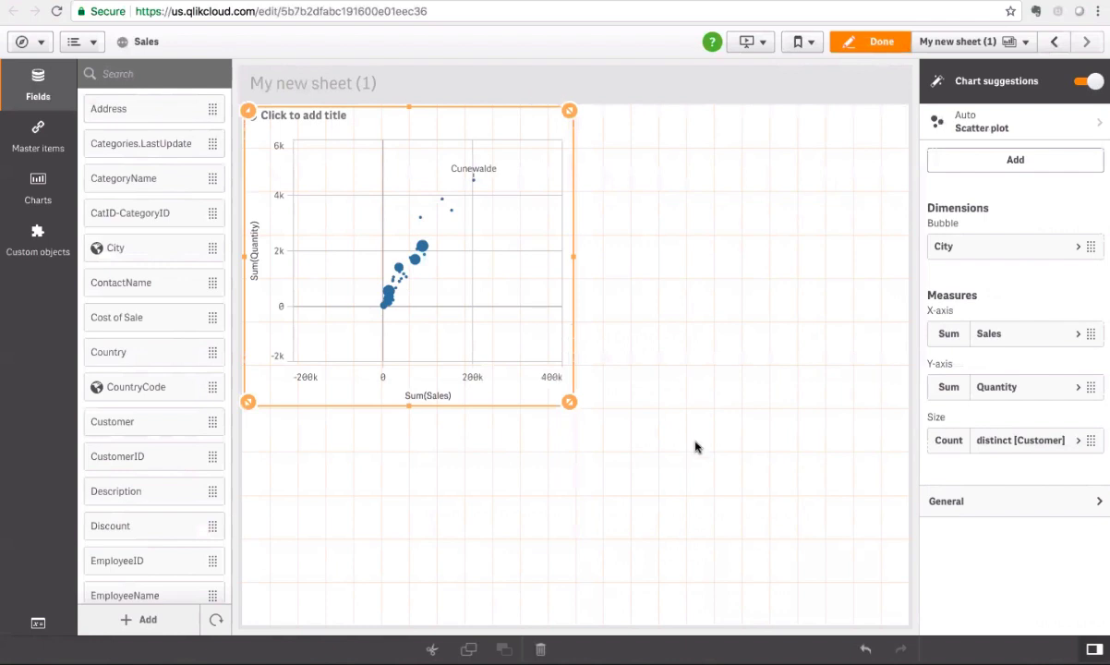
Remove the distinct Customer count from the chart's measures and finish editing the sheet
left_click(1023, 441)
left_click_drag(1085, 440, 1006, 427)
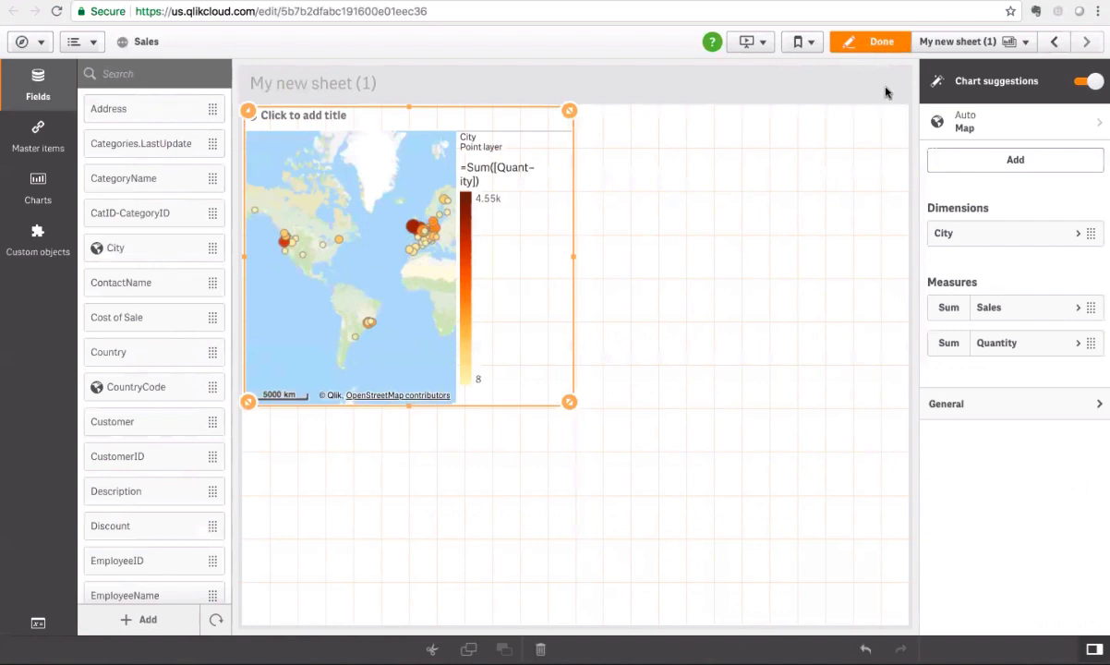
left_click(875, 41)
Check Insights in the Sales app, and open the Distribution Efficiency sheet of the Apex Global Operations - DRT V2 app
left_click(1067, 74)
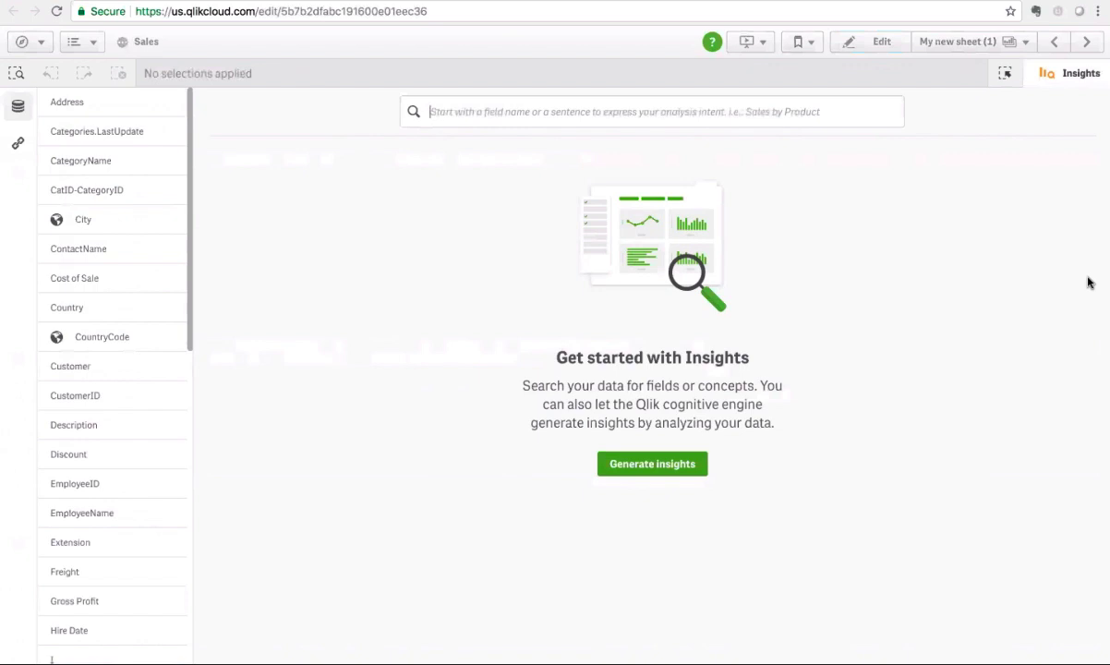
left_click(1077, 75)
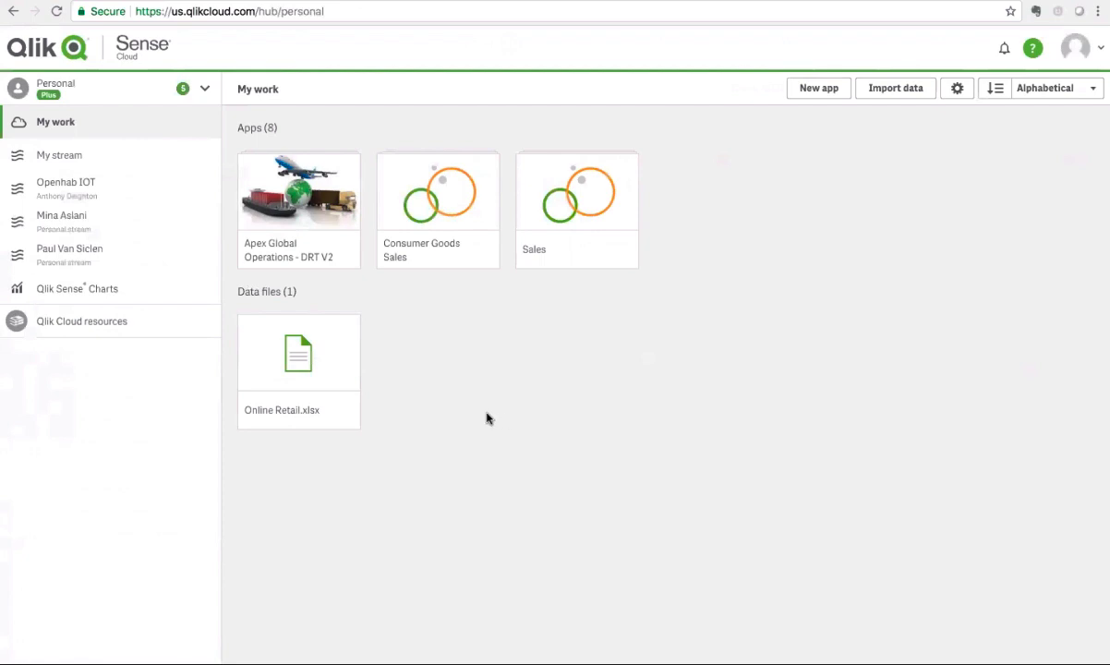
left_click(325, 205)
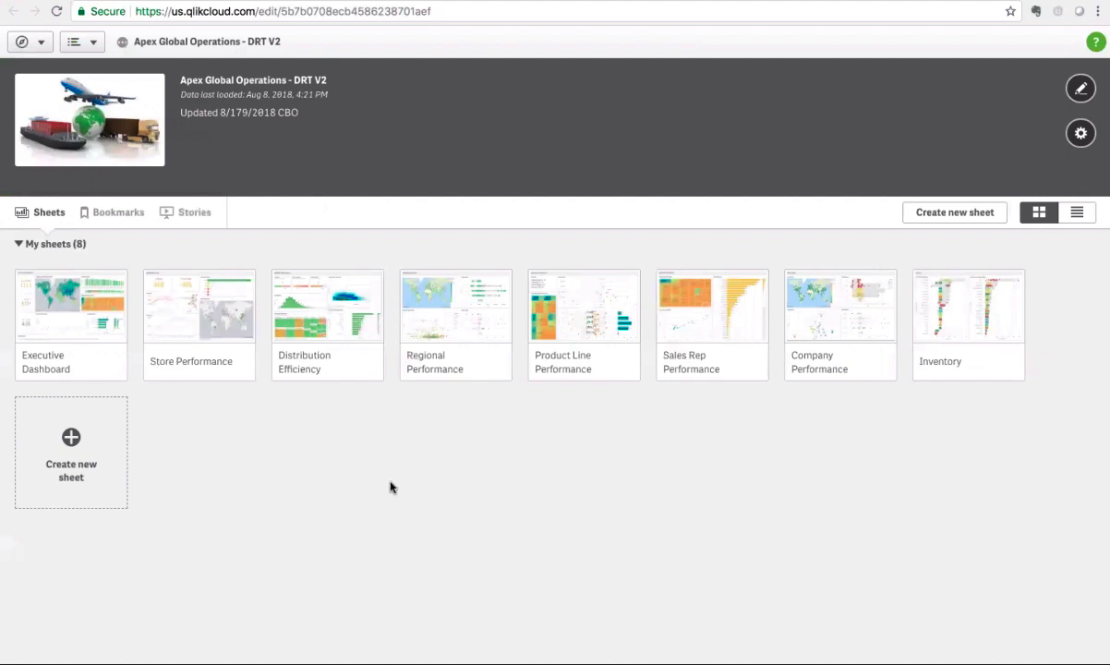
left_click(320, 292)
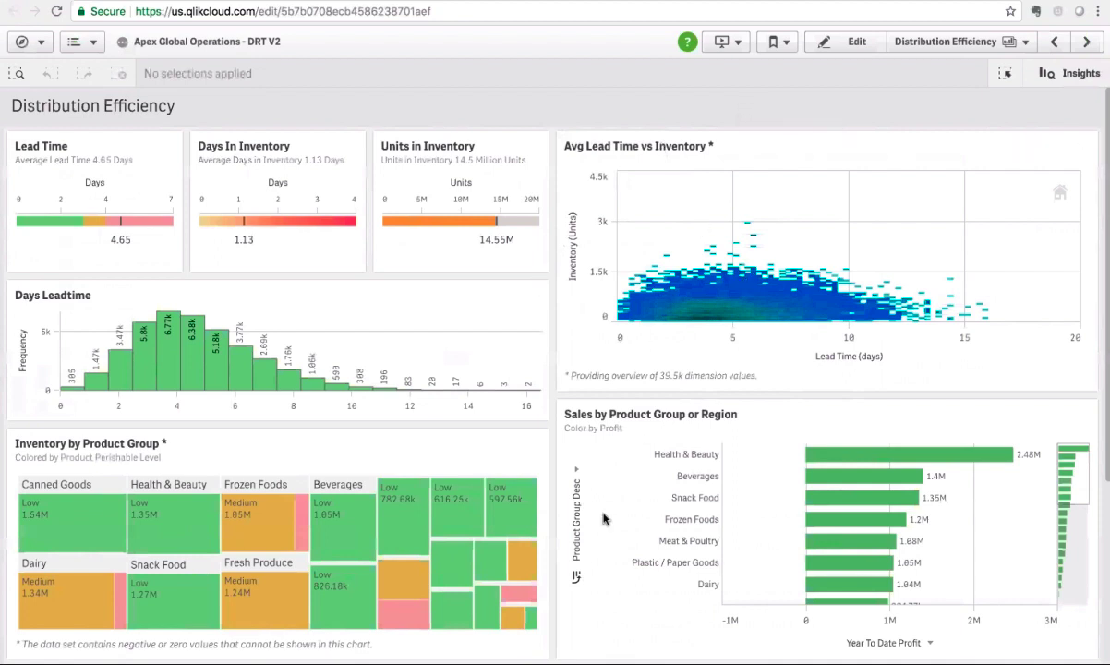
Search Insights for the master measure "This Year vs Last Year Sales" and review the found and generated charts
mouse_move(661, 520)
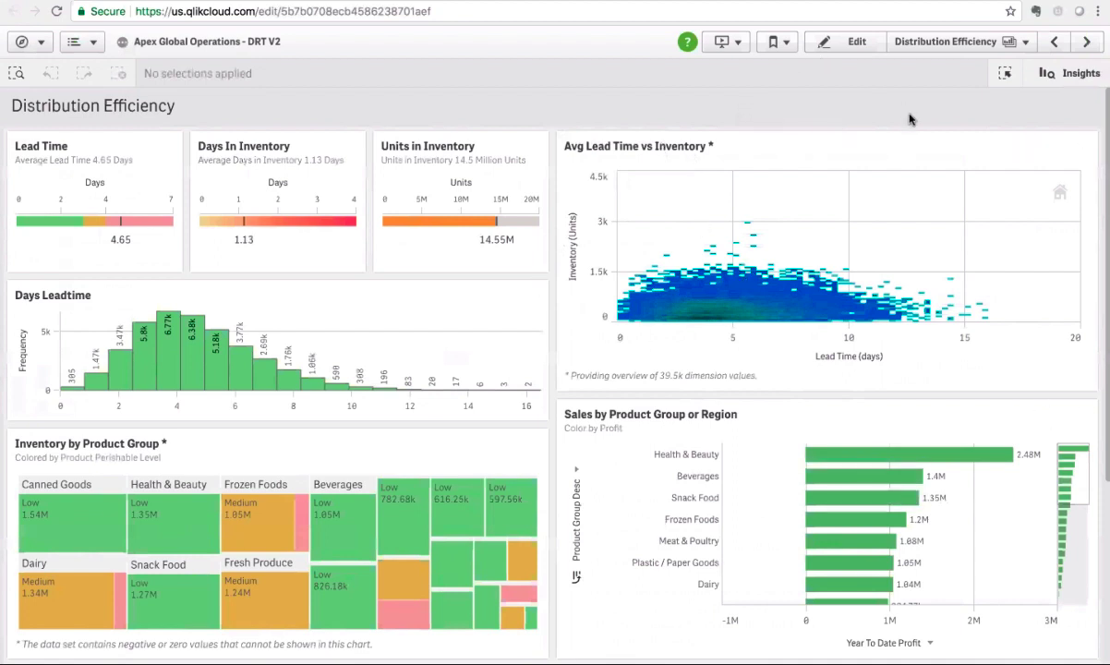
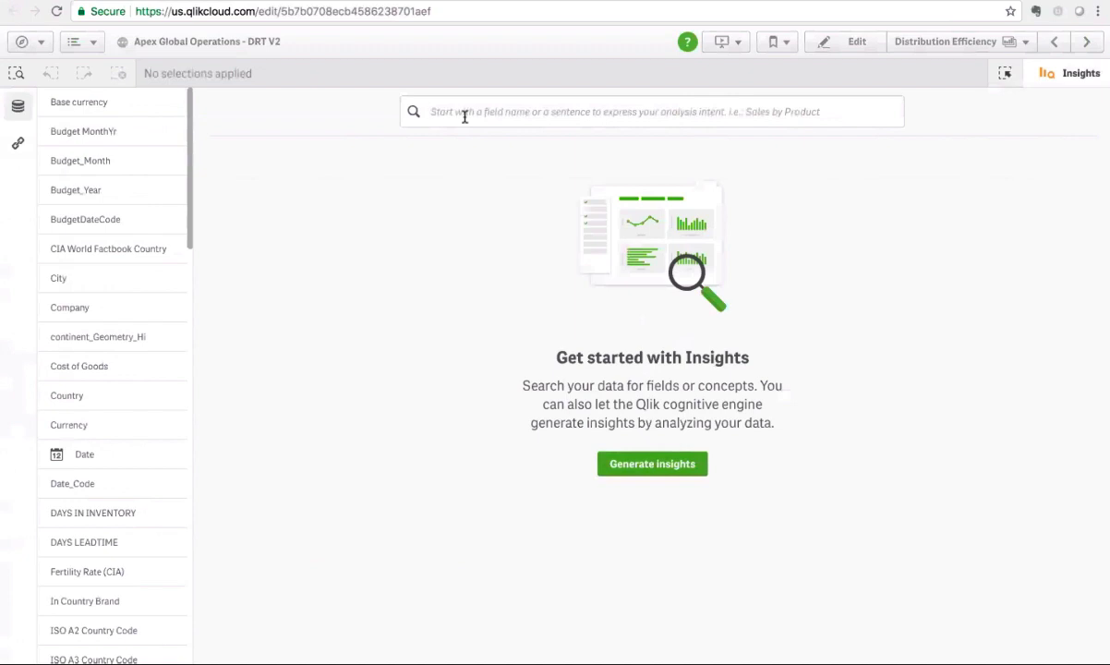
type("This")
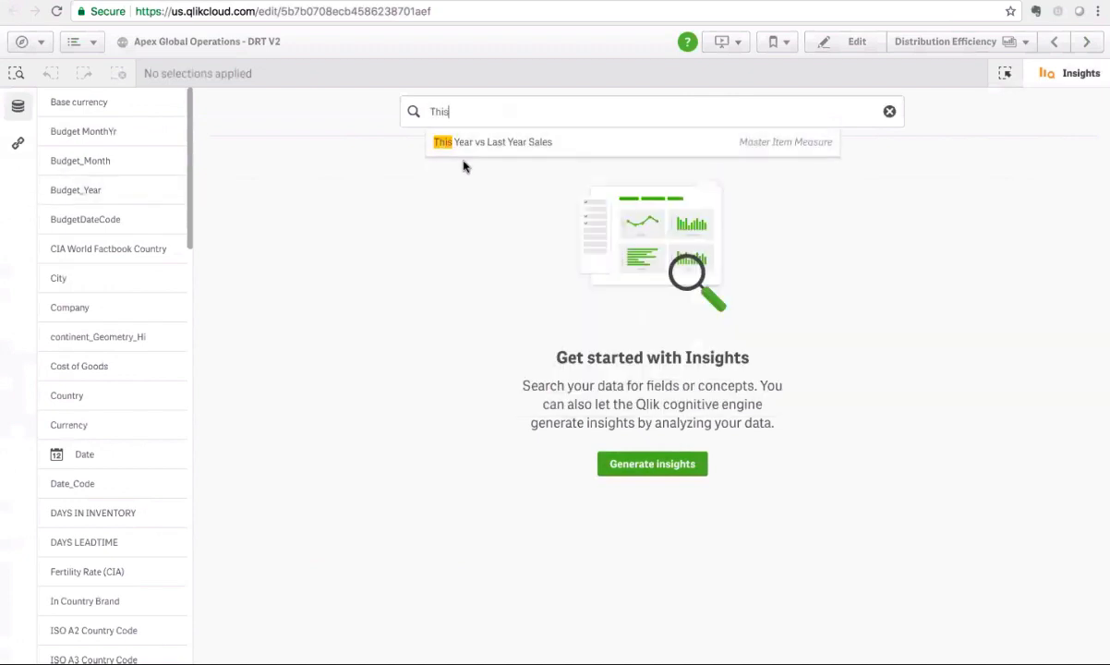
left_click(516, 144)
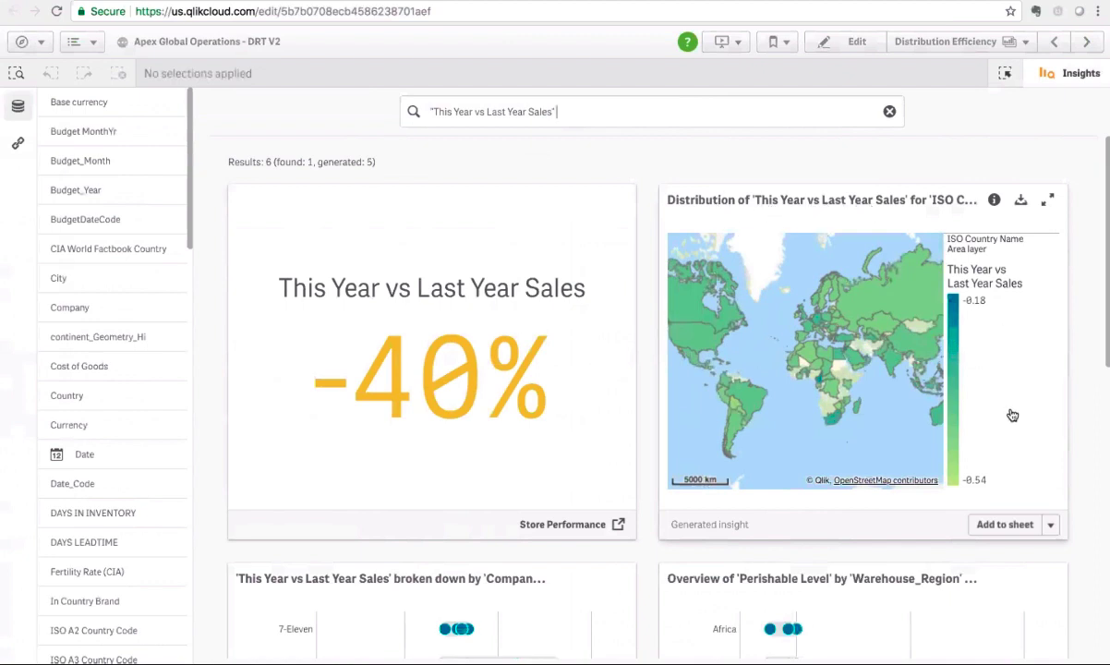
scroll(1012, 415, "down", 5)
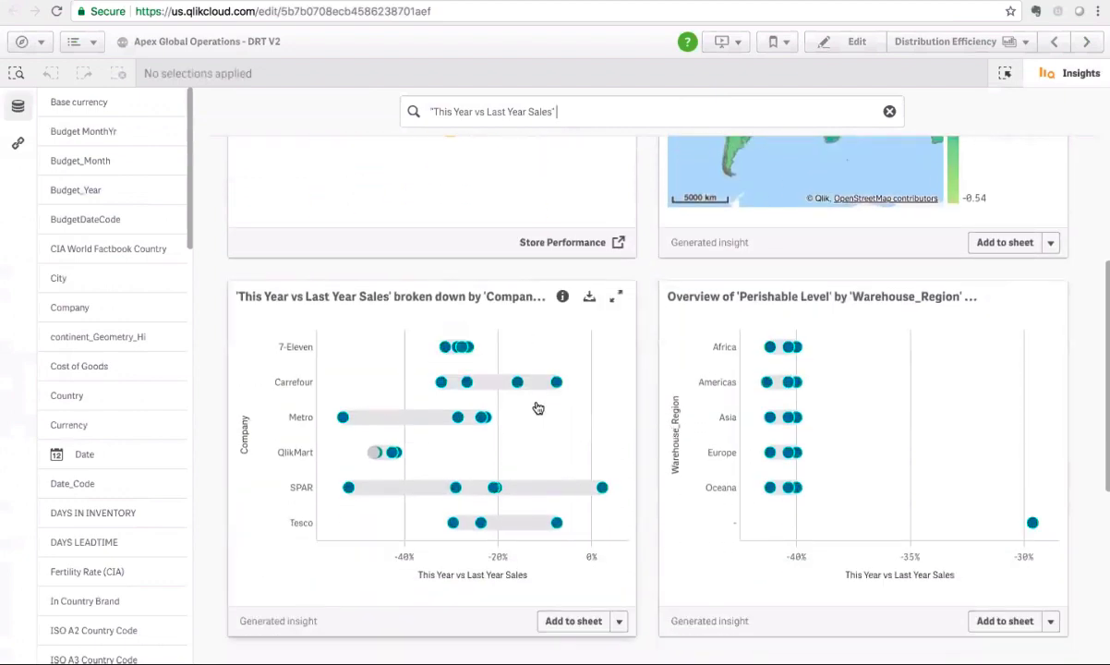
scroll(535, 405, "up", 5)
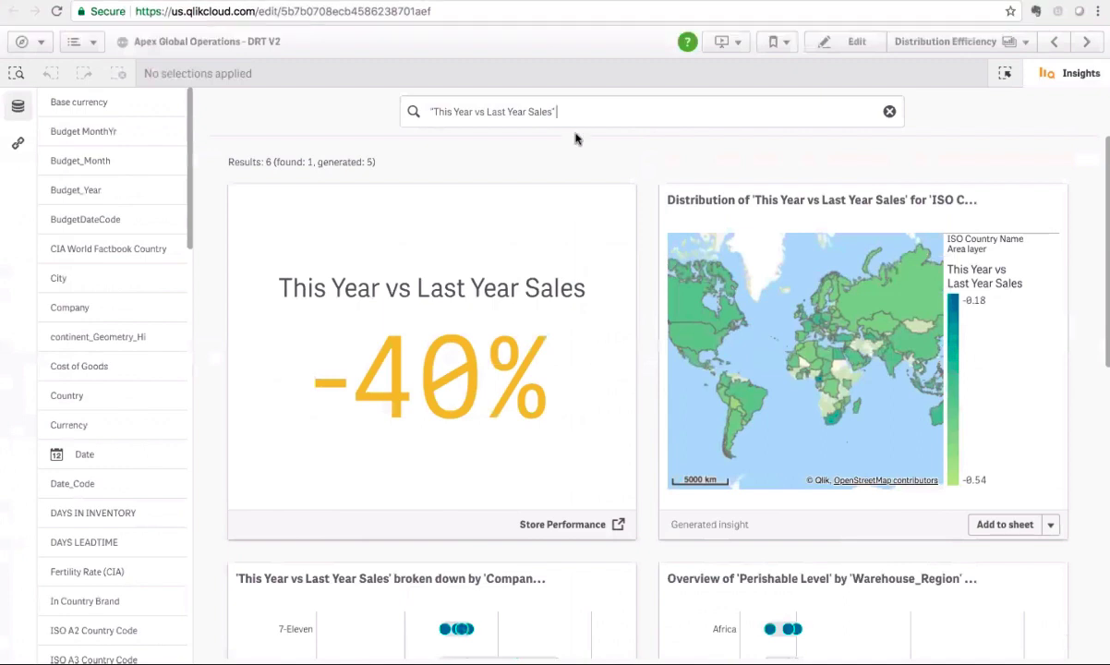
Generate an insight for "COGS - YTD" by "Store Drilldown" and add its chart to a newly created sheet
left_click_drag(556, 111, 407, 117)
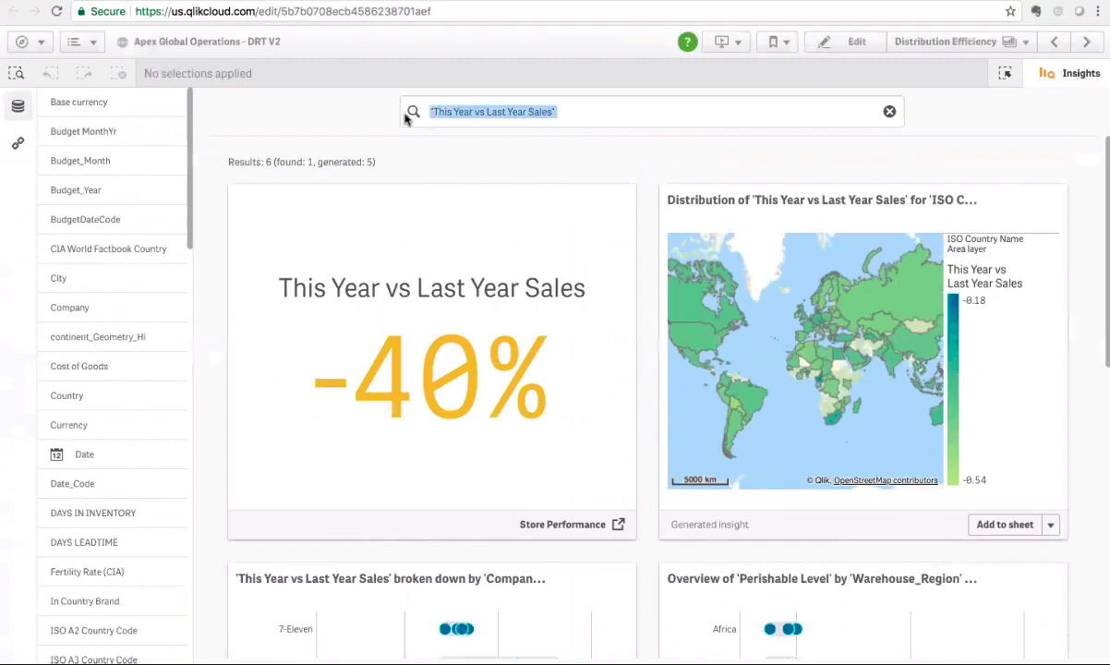
type("Cog")
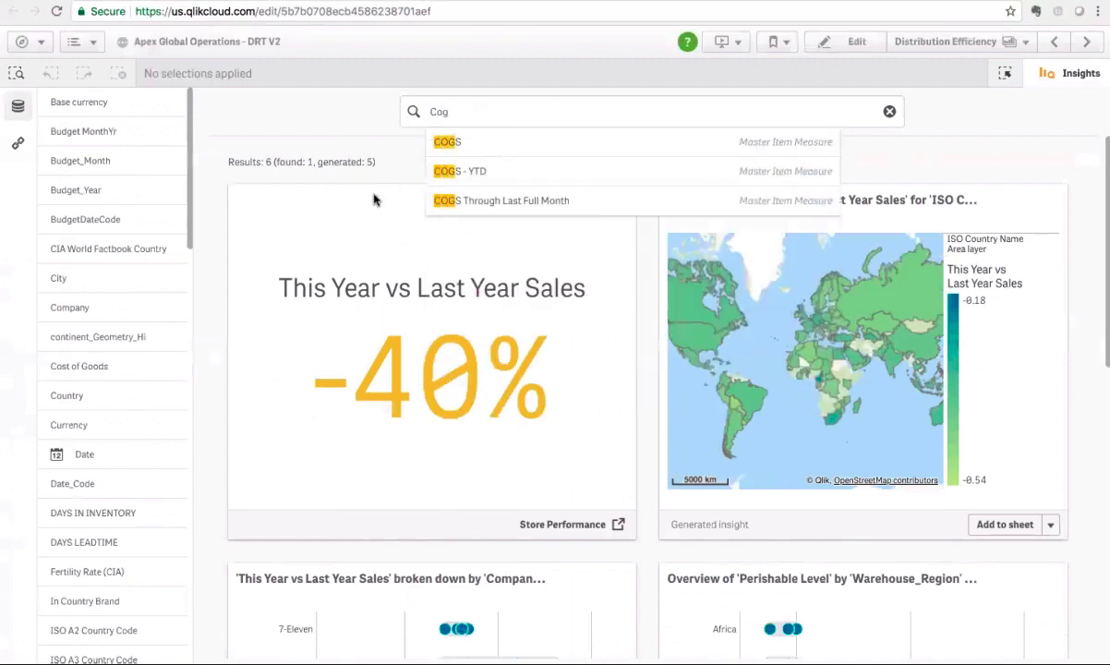
left_click(483, 175)
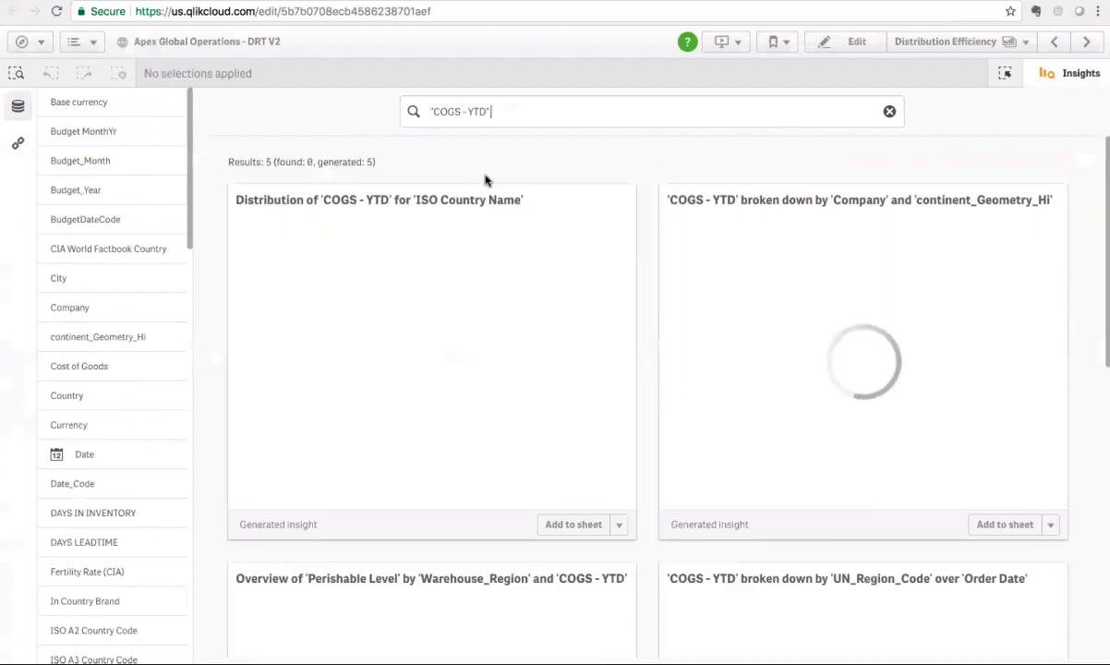
type("S")
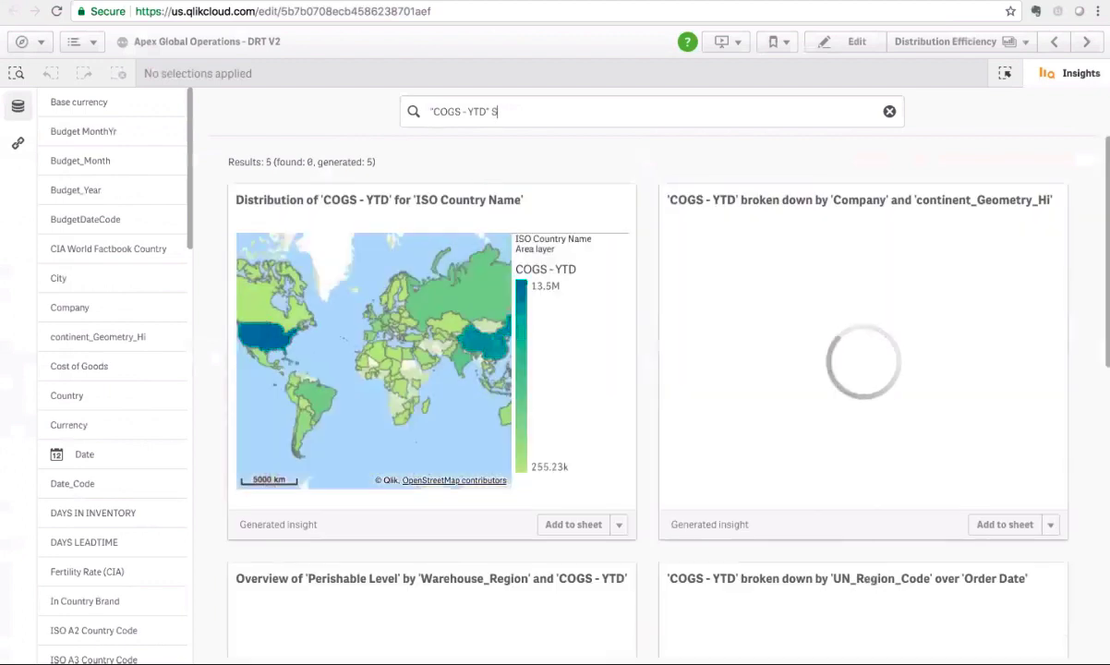
type("tore")
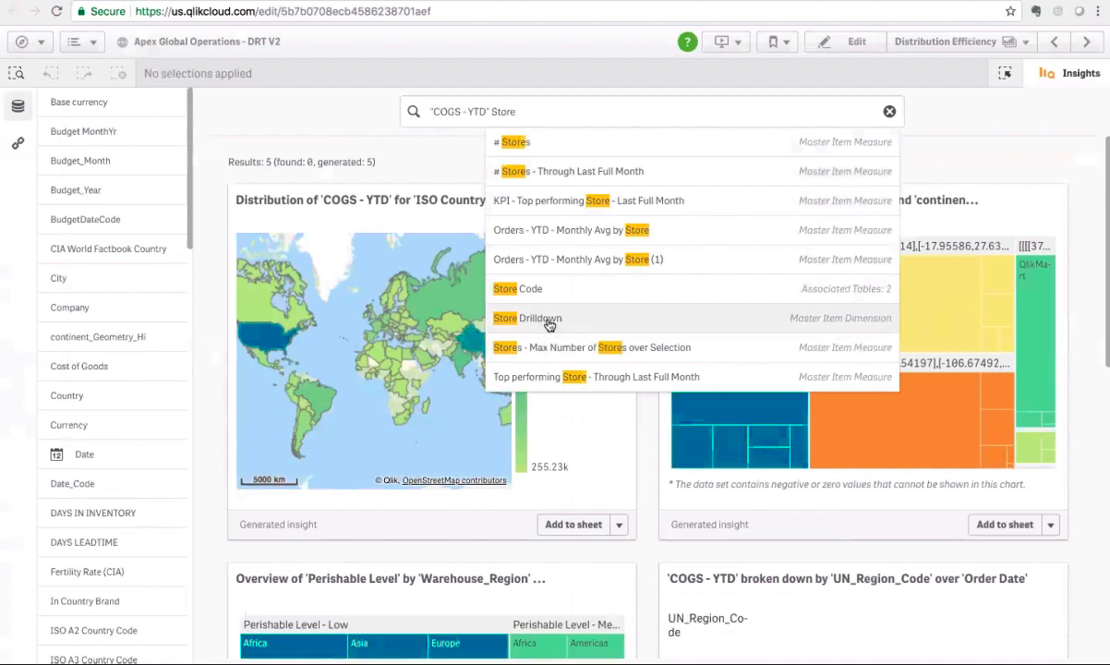
left_click(548, 319)
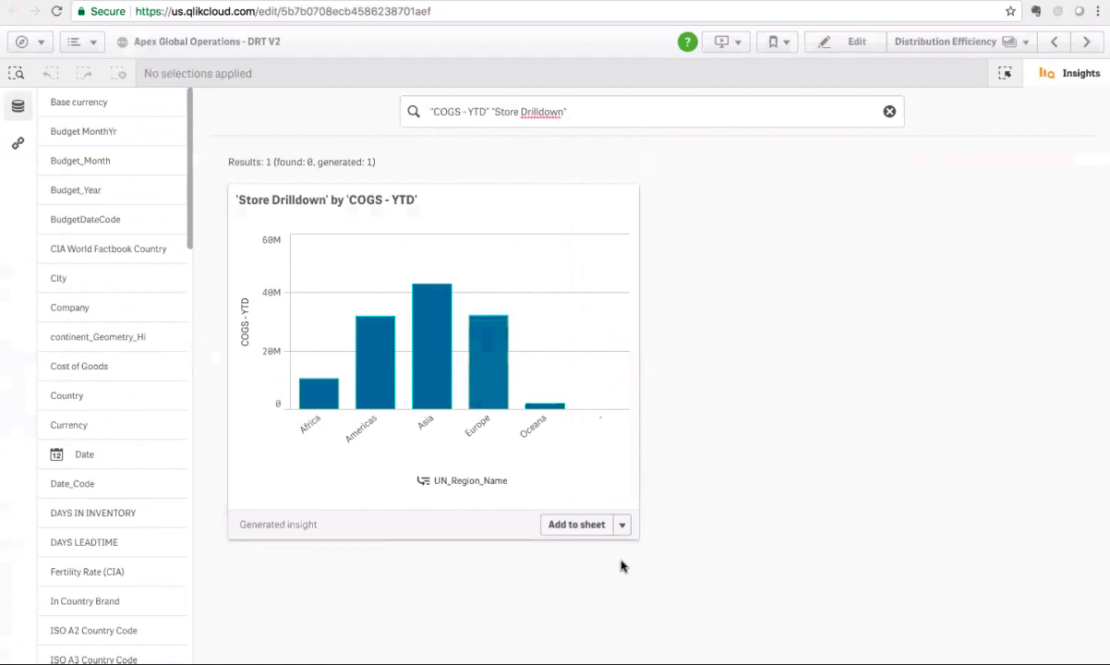
left_click(621, 524)
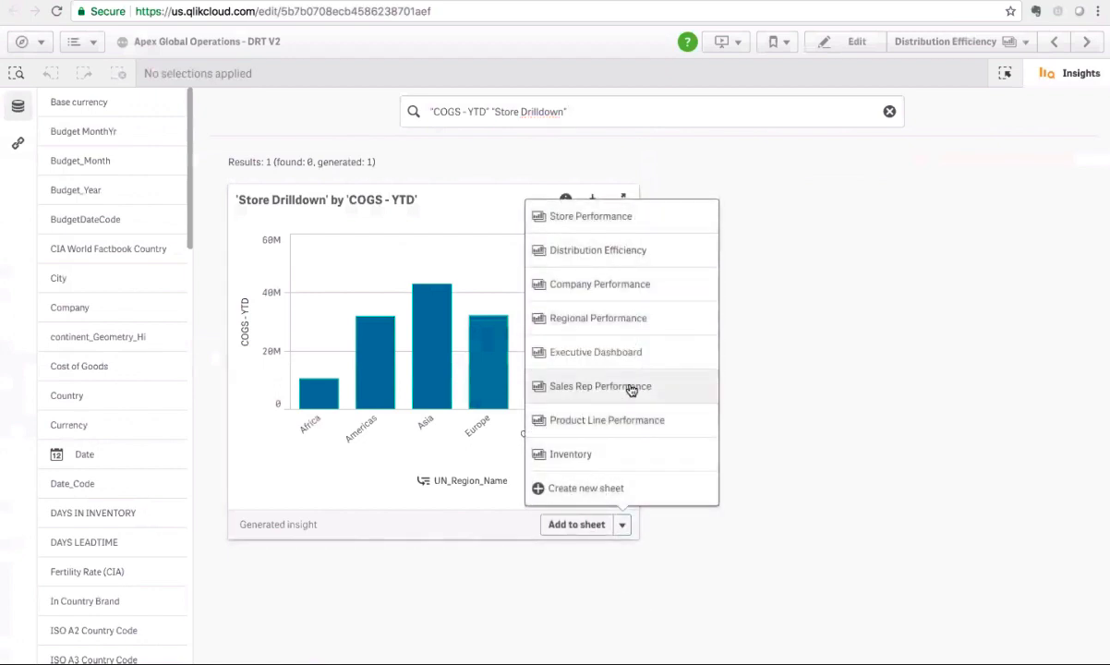
left_click(587, 487)
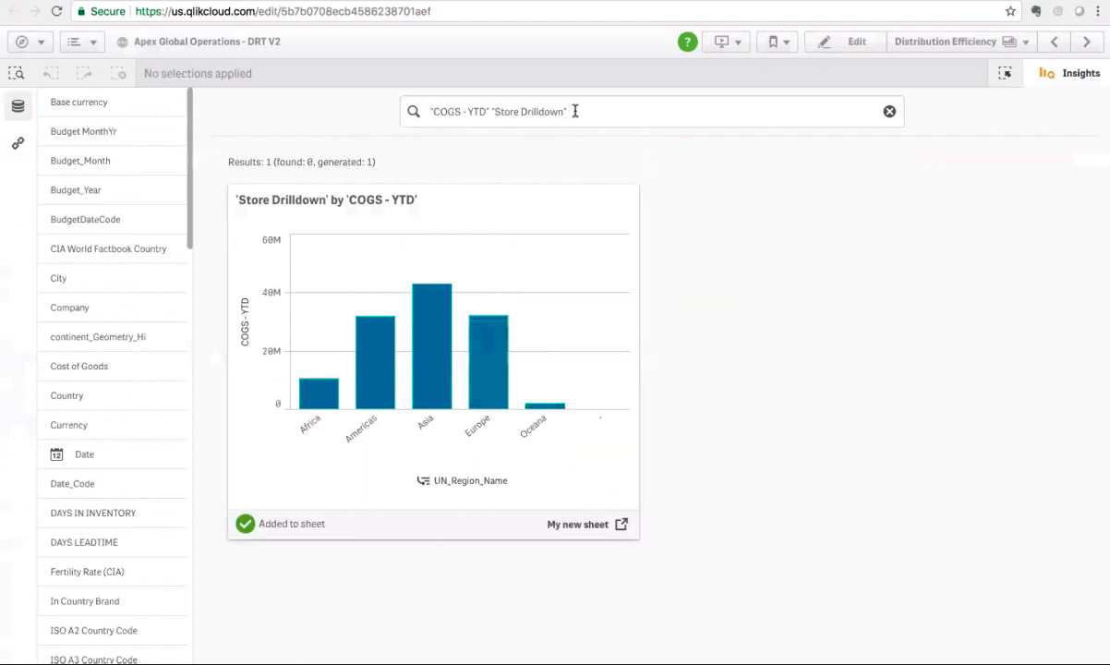
Replace Store Drilldown with Region in the COGS - YTD insight search and add the generated chart to My new sheet
left_click_drag(570, 110, 492, 110)
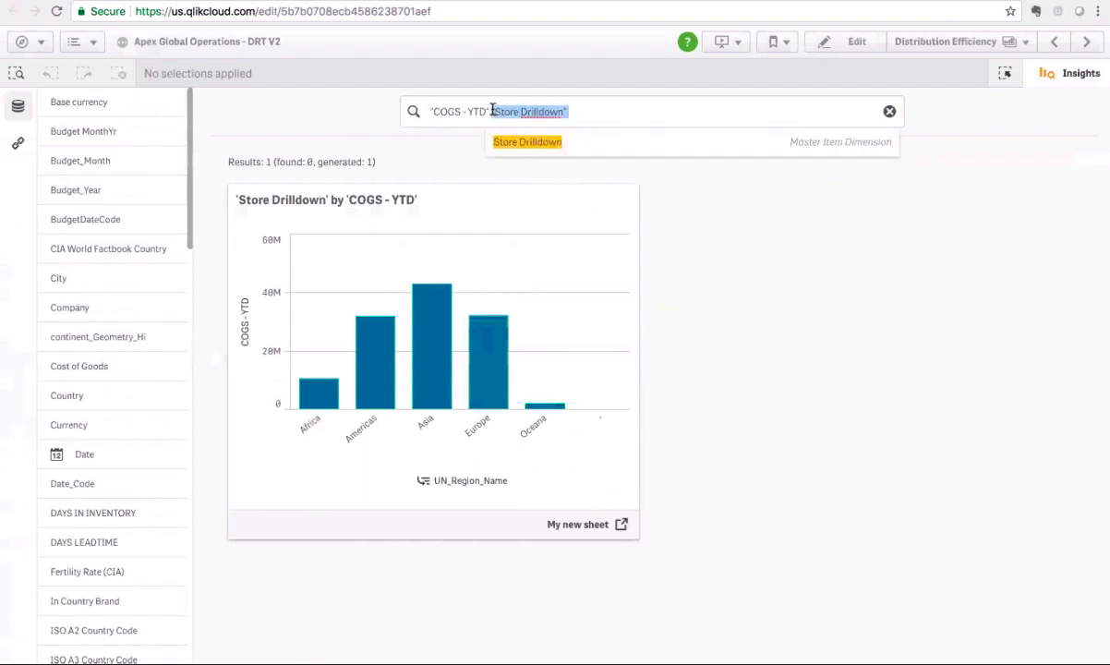
key("BackSpace")
type("Region")
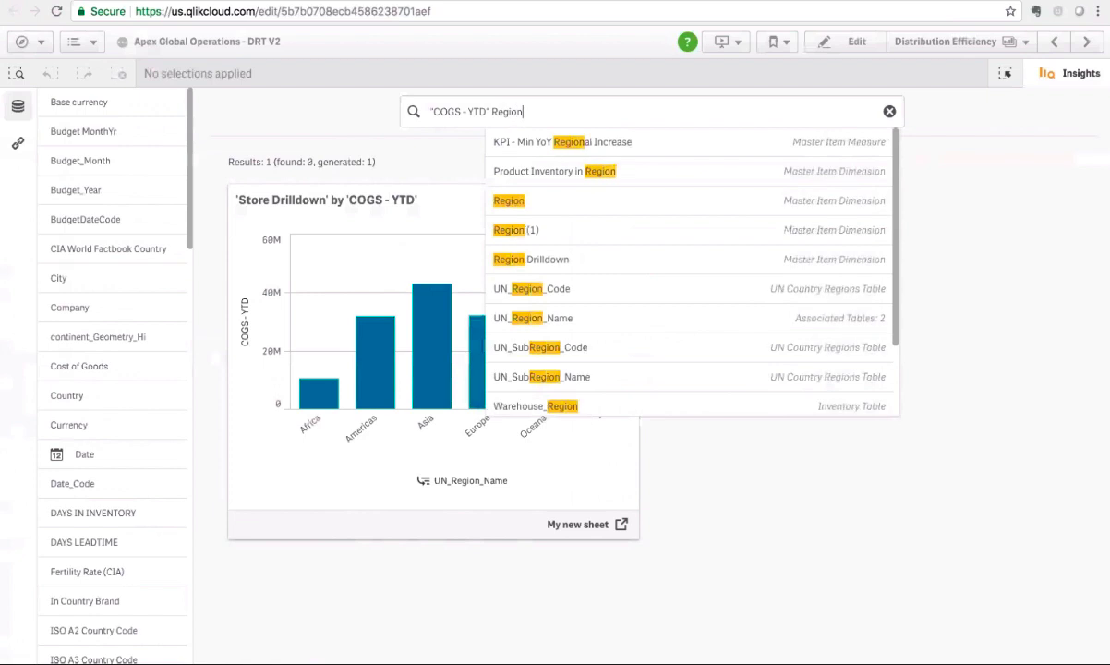
left_click(584, 202)
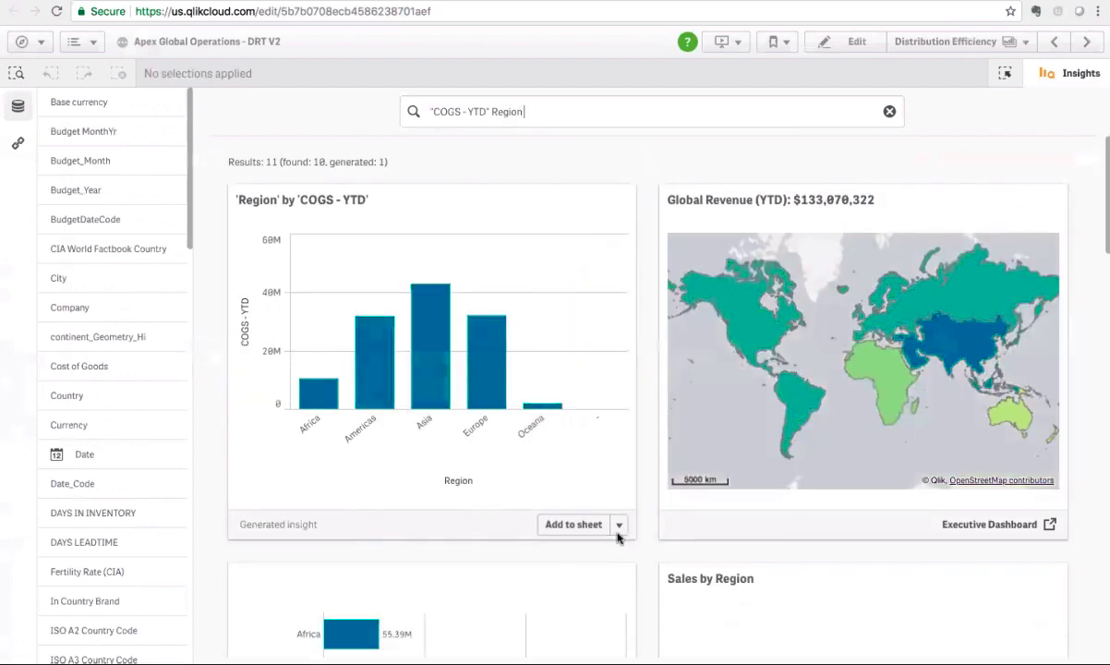
left_click(619, 524)
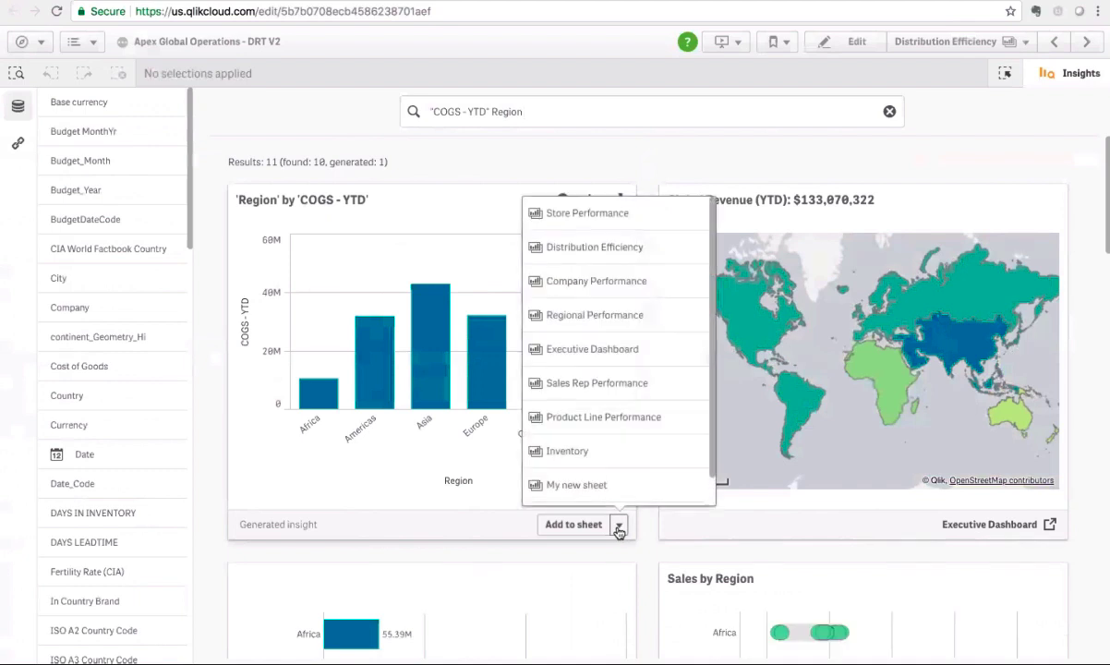
left_click(589, 486)
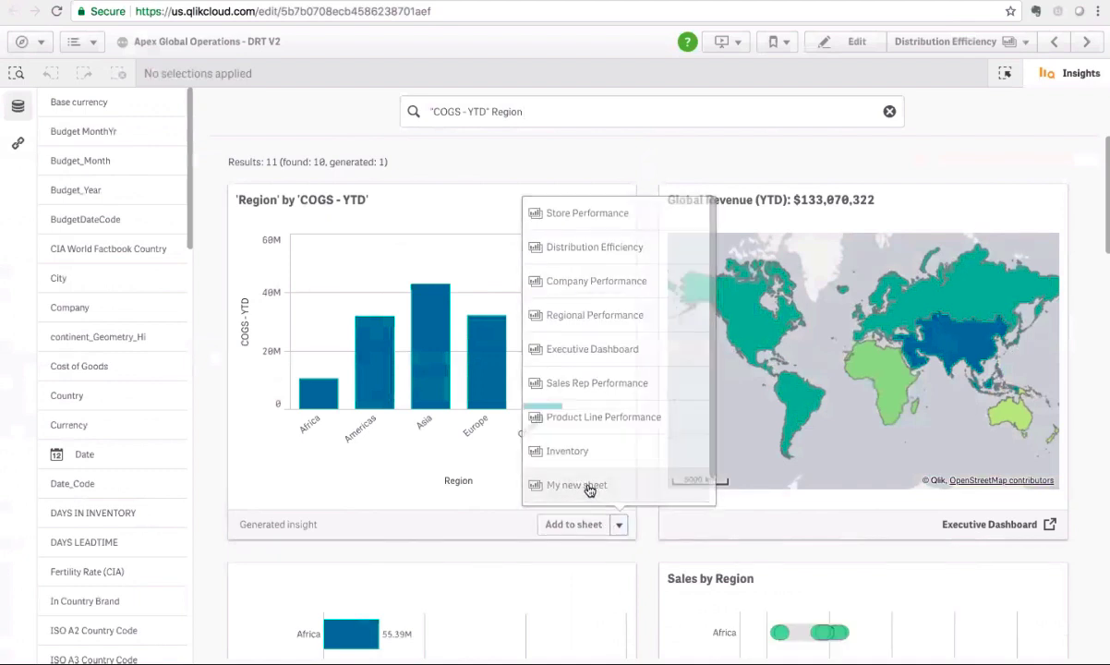
Clear the Insights search, leave Insights, and open the sheet named My new sheet
left_click(889, 112)
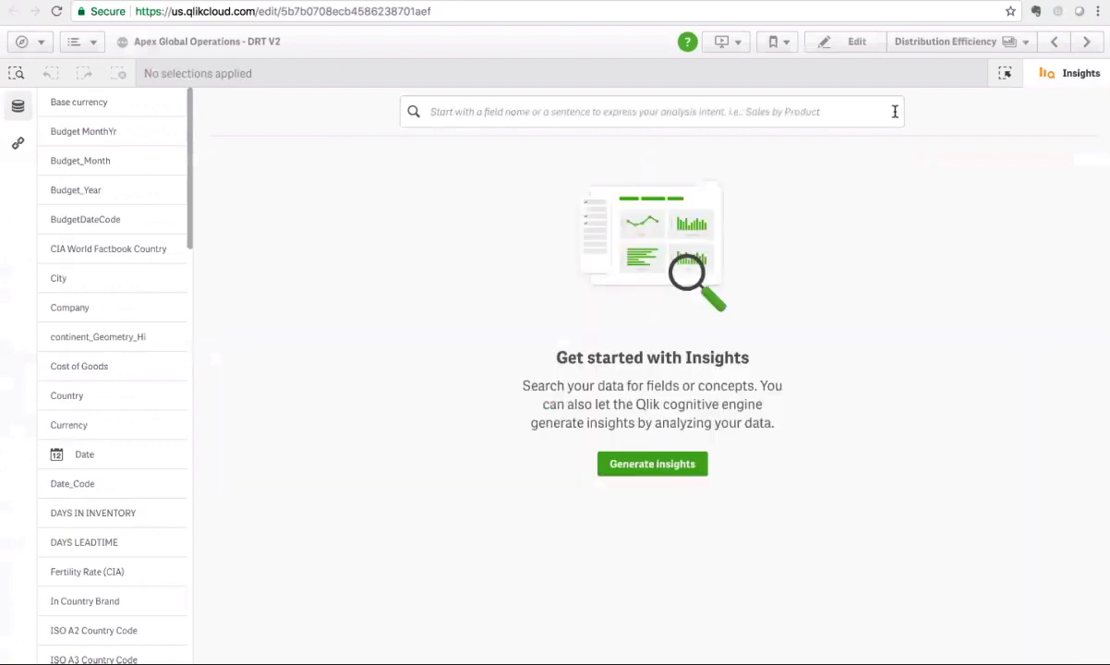
left_click(1078, 76)
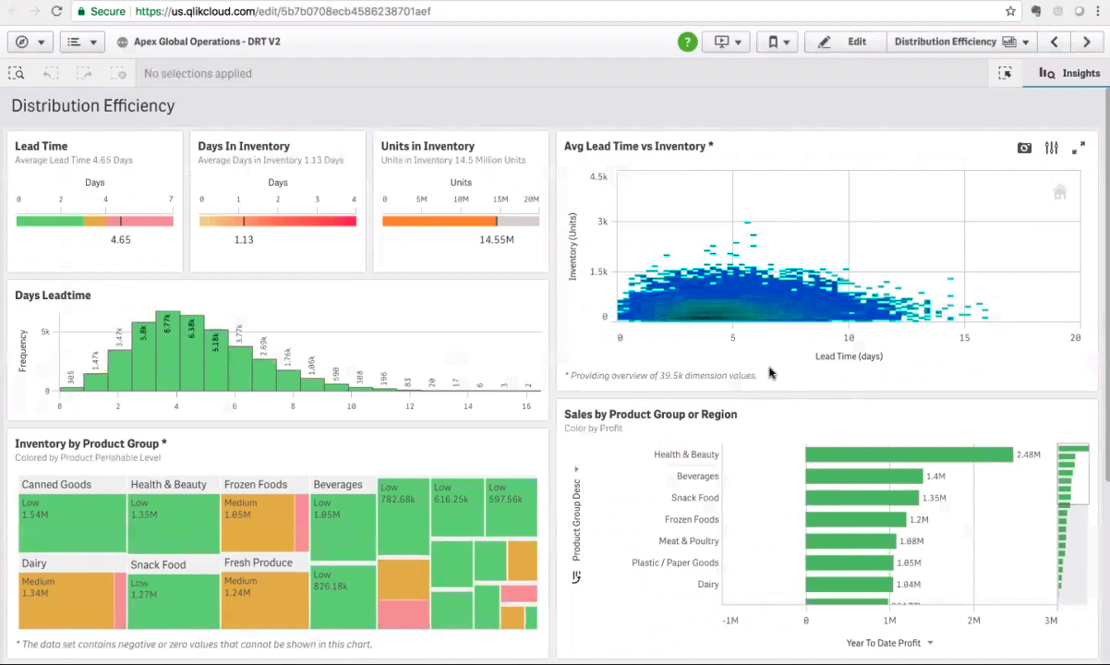
left_click(938, 43)
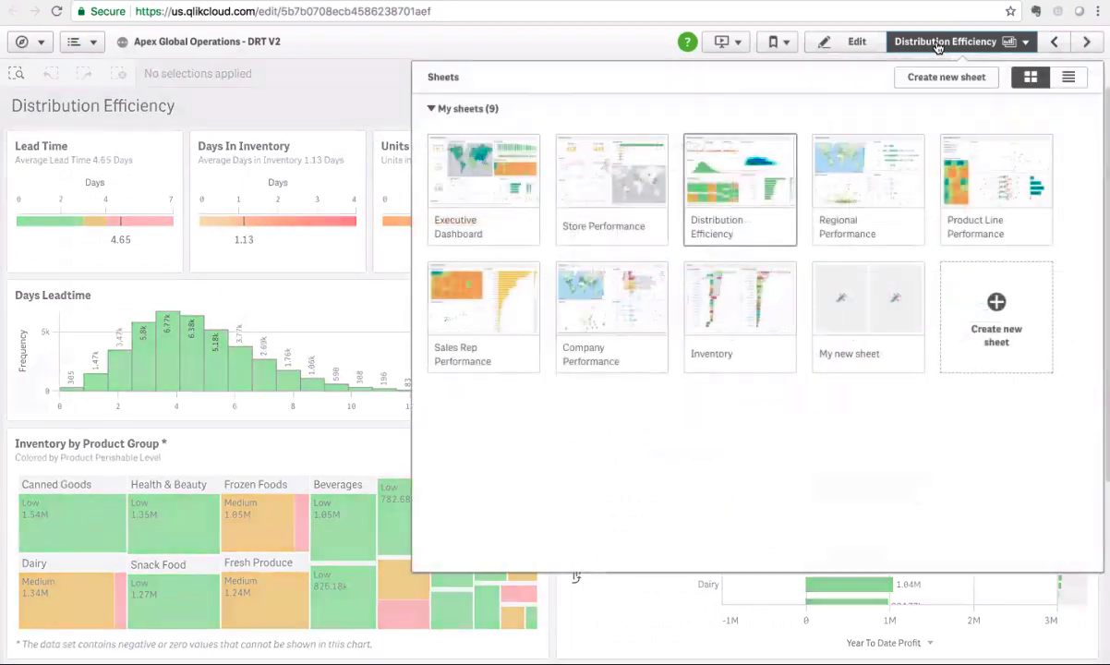
left_click(893, 319)
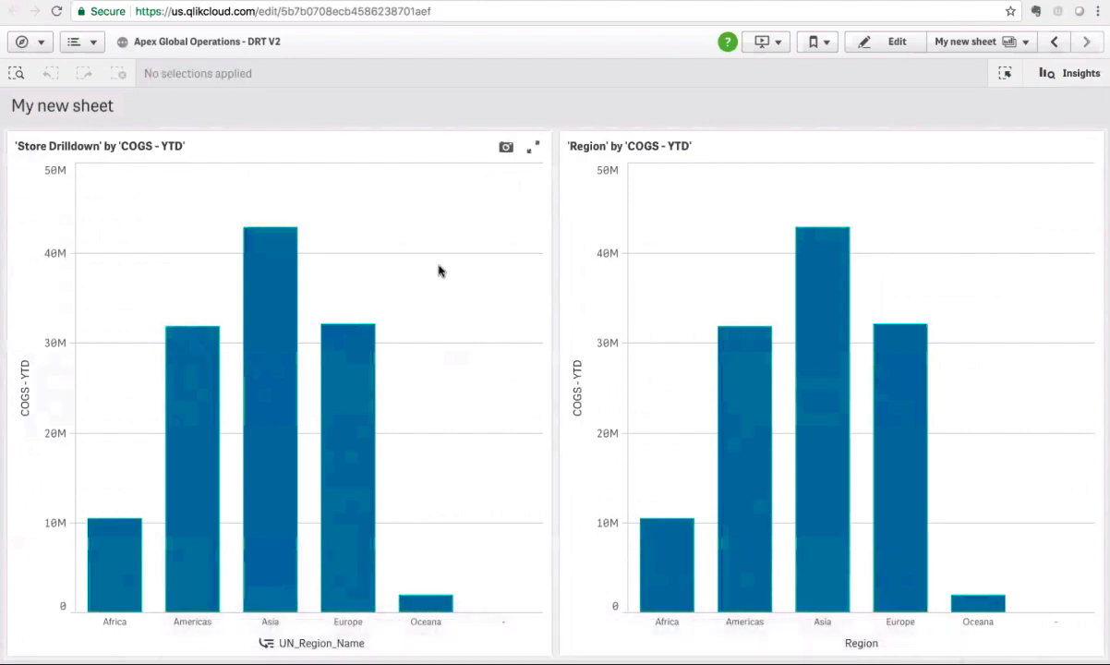
Filter the sheet's COGS - YTD charts to the Americas region and drill down into the Nothern America subregion
left_click(746, 581)
left_click(1079, 112)
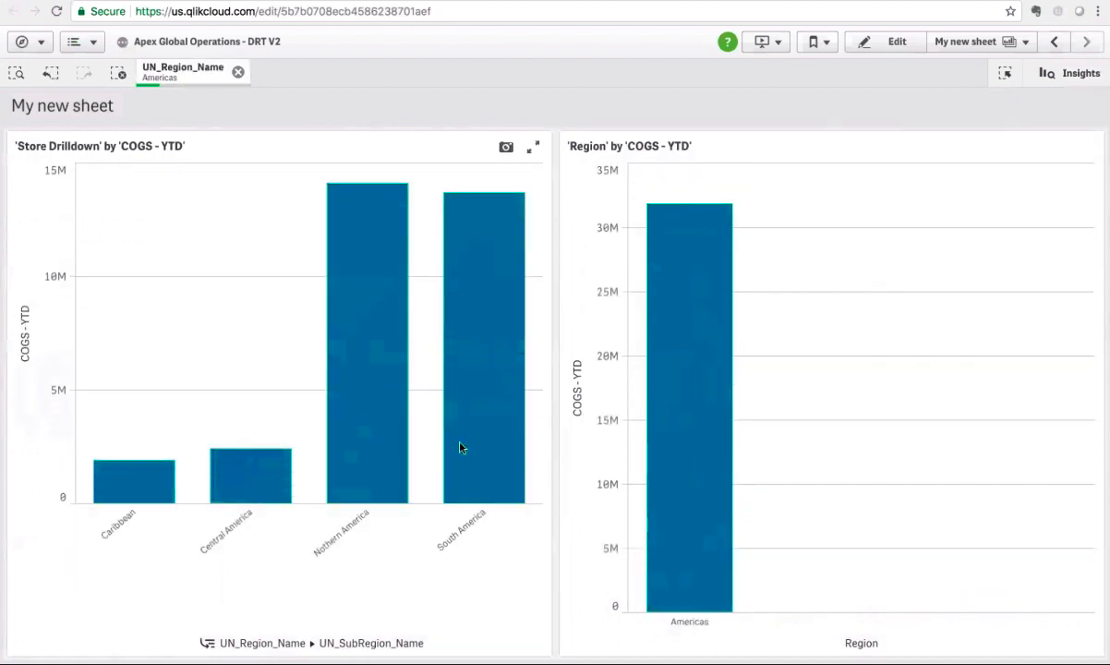
left_click(391, 453)
left_click(525, 146)
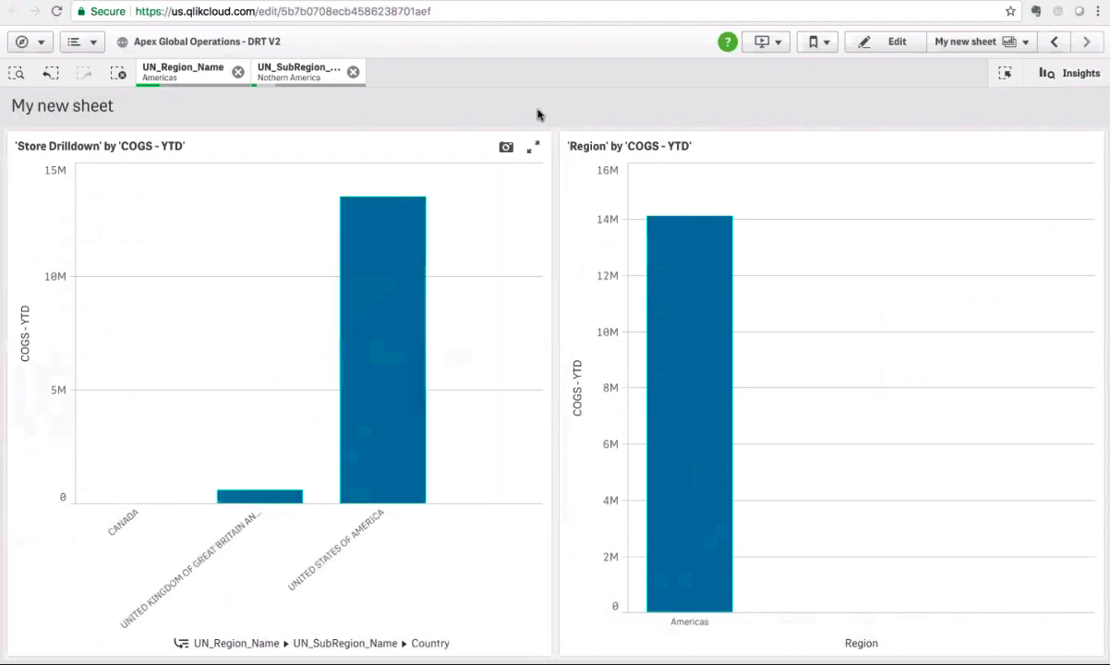